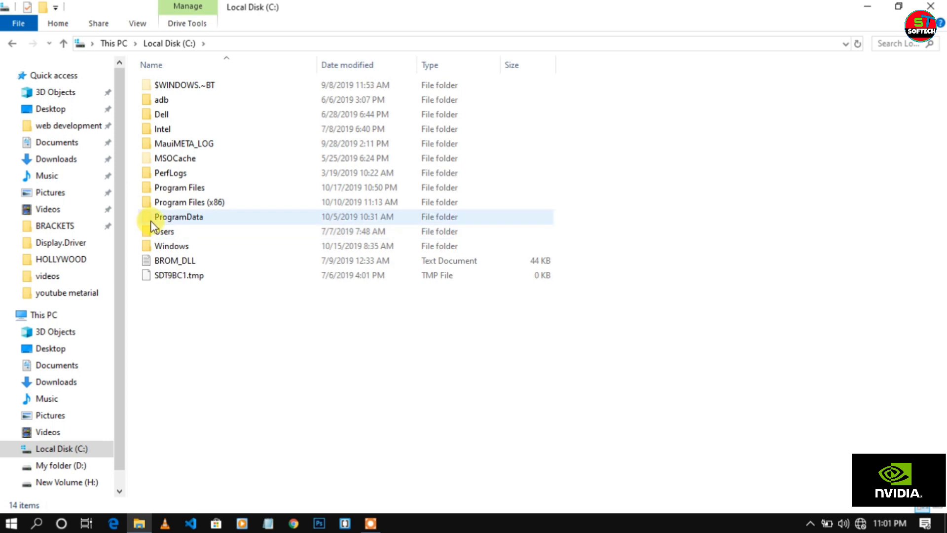
Turn off the display of hidden items on drive C: and turn it back on
left_click(134, 28)
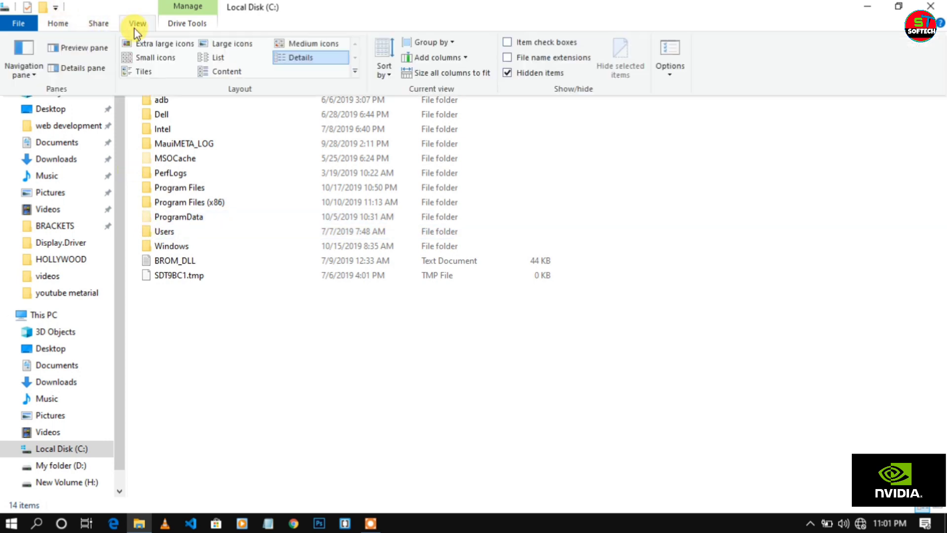
left_click(507, 74)
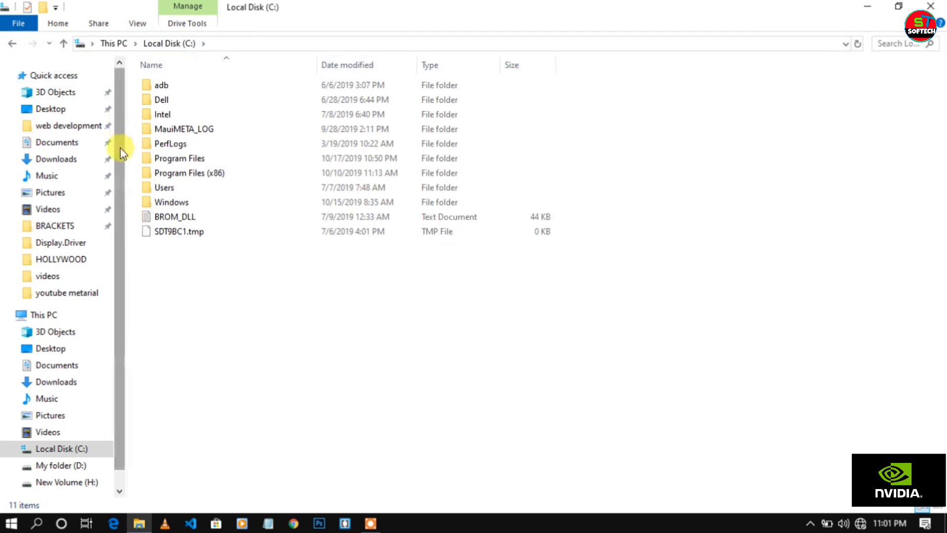
left_click(137, 26)
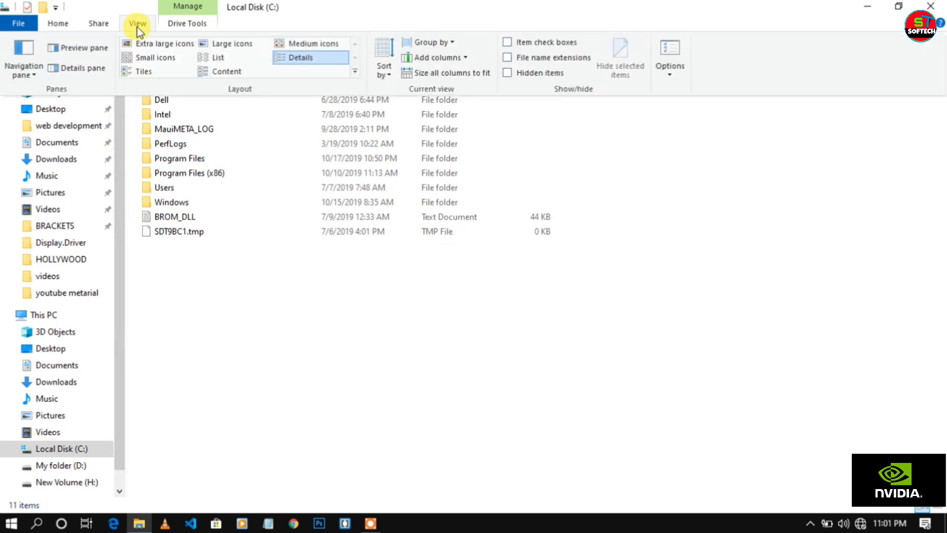
left_click(508, 74)
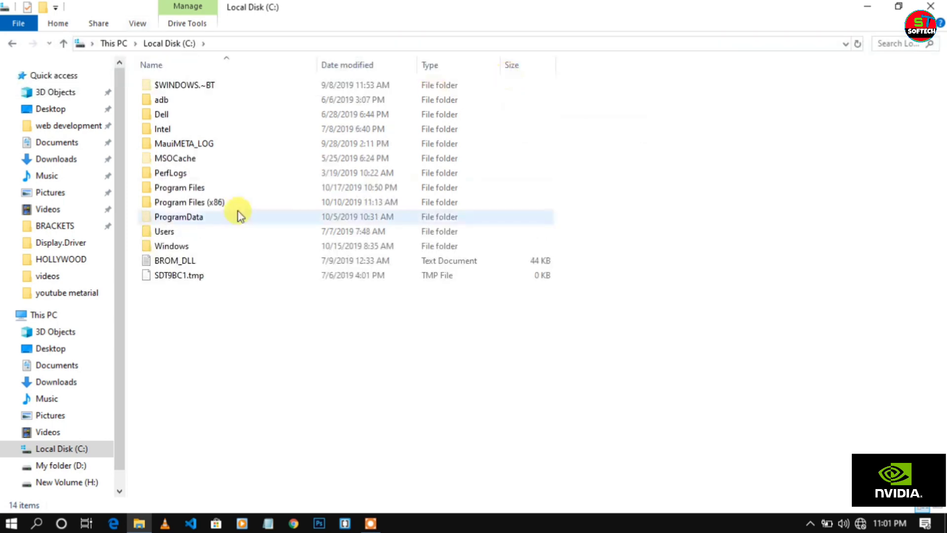
Open the Video_Driver_G11HT_WN32_10.18.13.5324_A00 folder under ProgramData, Dell, drivers on drive C:
double_click(184, 217)
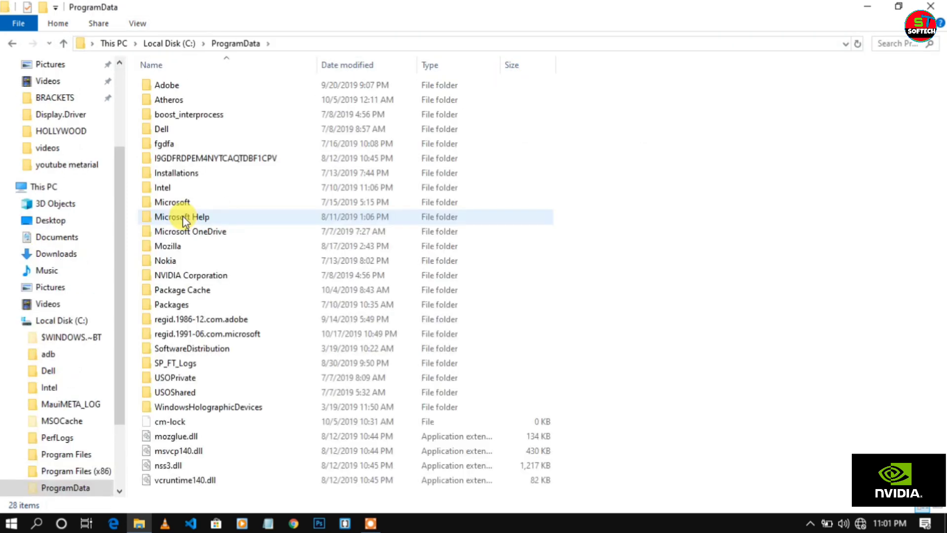
double_click(176, 129)
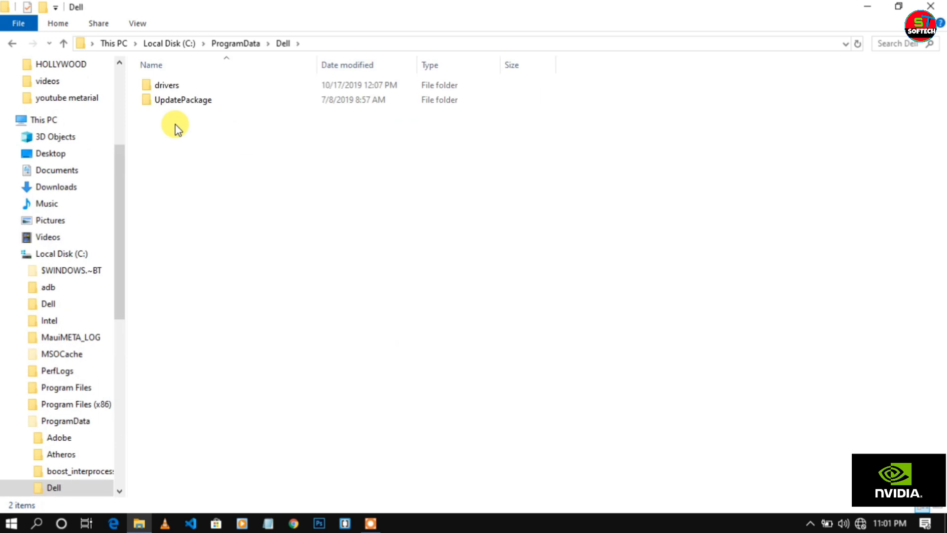
double_click(177, 84)
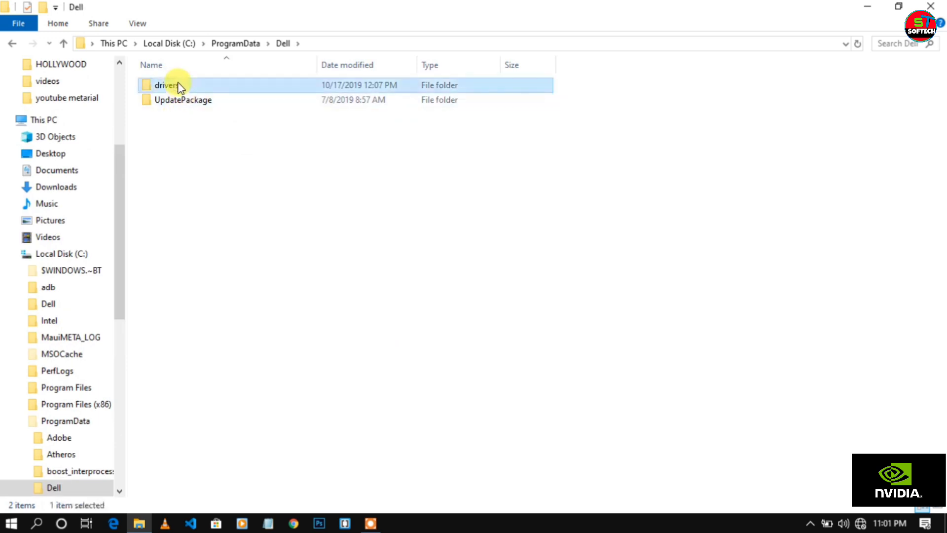
double_click(183, 100)
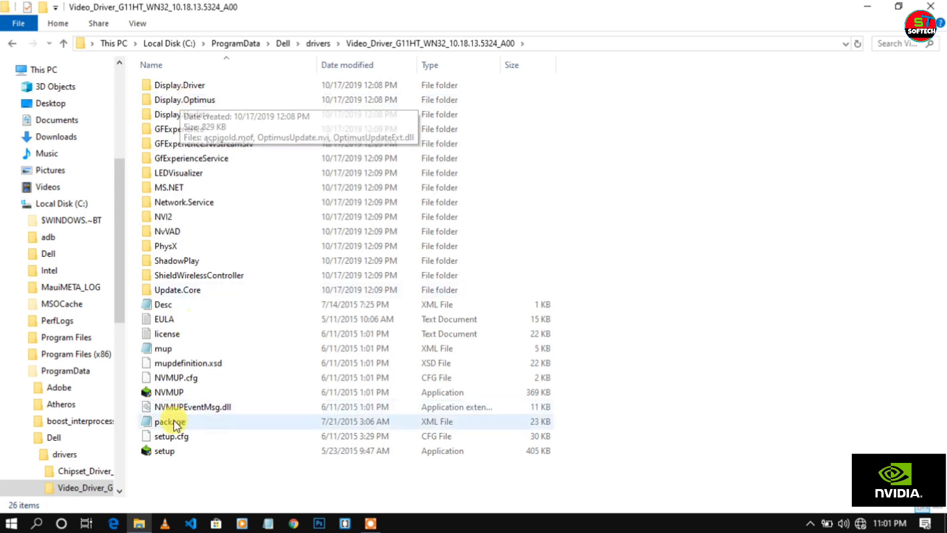
Try to install the NVIDIA graphics driver with the folder's setup application, and close the installer
left_click(165, 452)
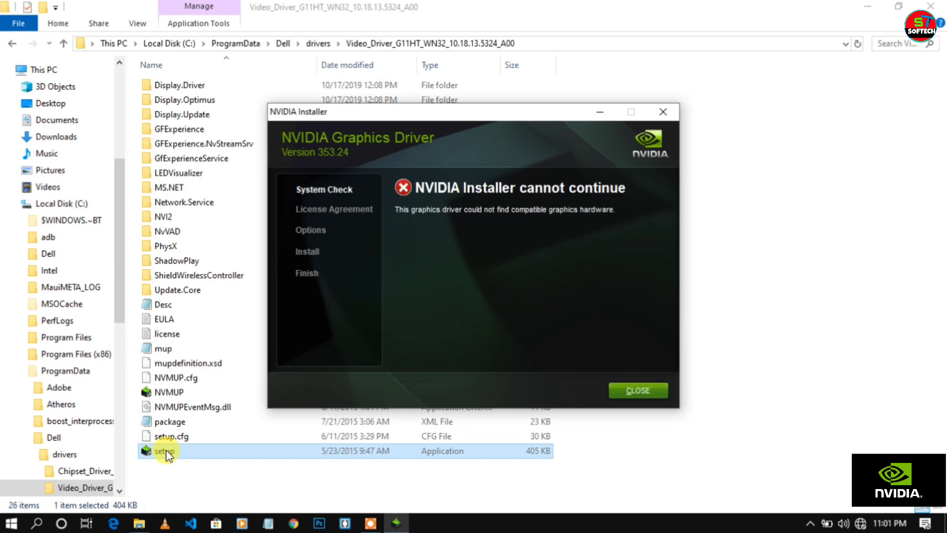
left_click(362, 299)
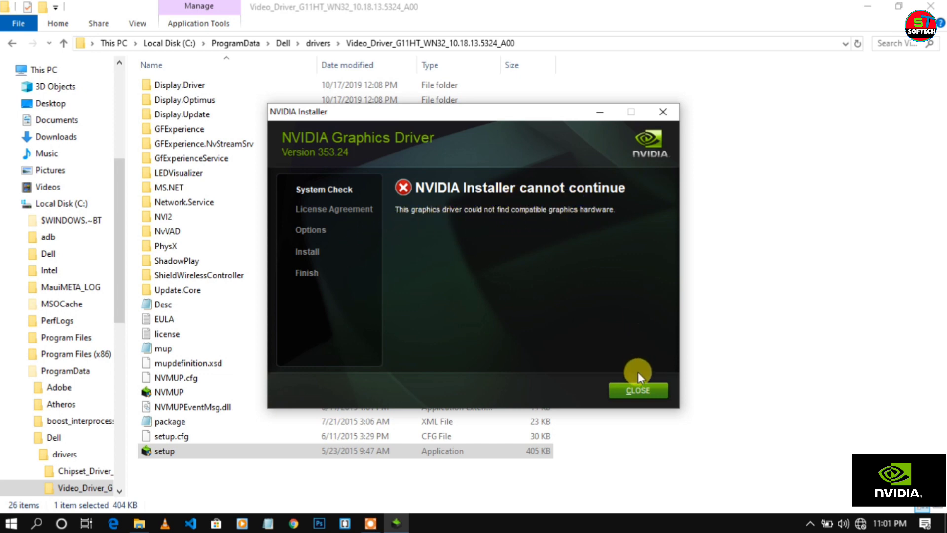
left_click(637, 388)
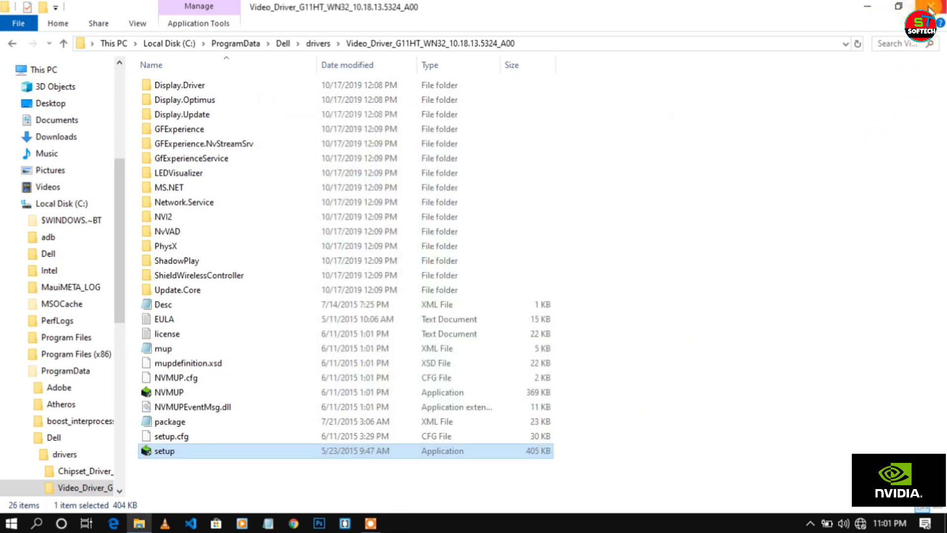
Minimize the folder window, open Device Manager in Computer Management, and select Microsoft Basic Display Adapter under Display adapters
left_click(872, 10)
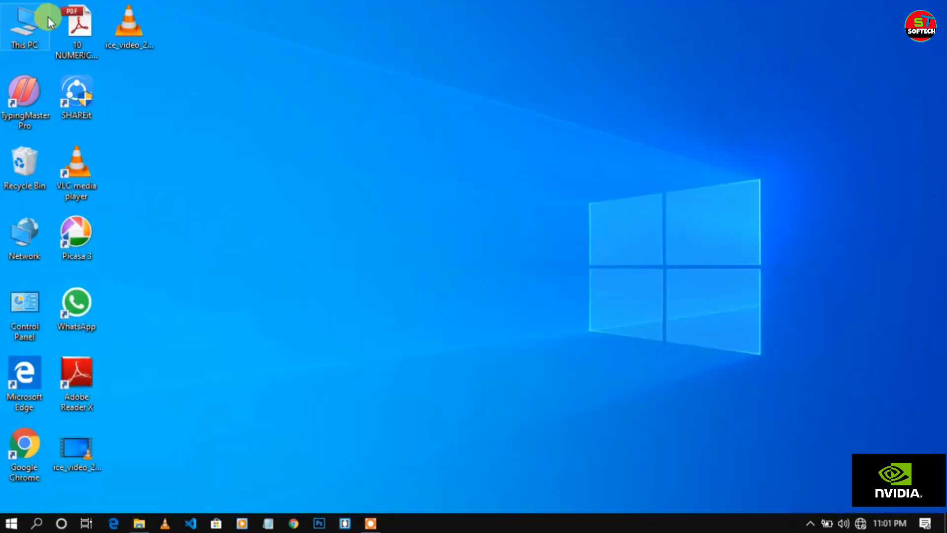
right_click(28, 42)
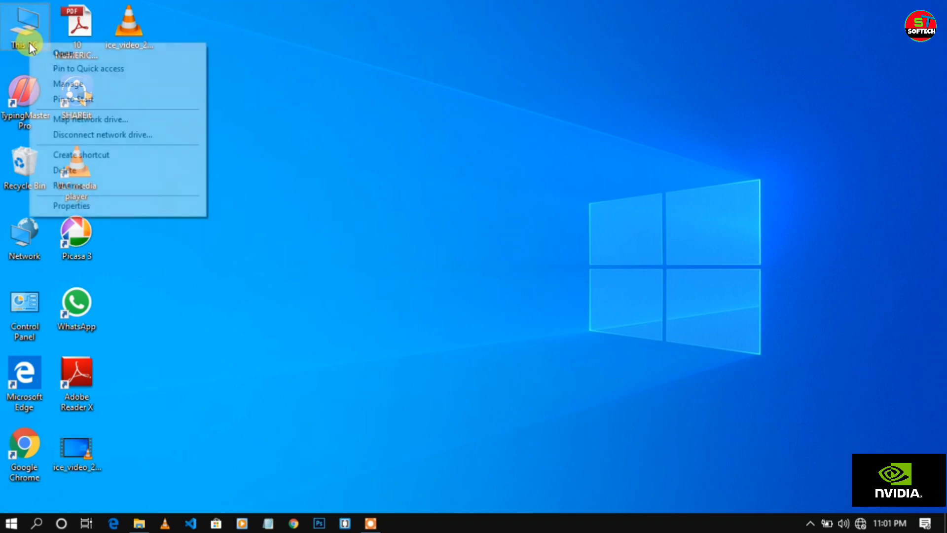
left_click(62, 83)
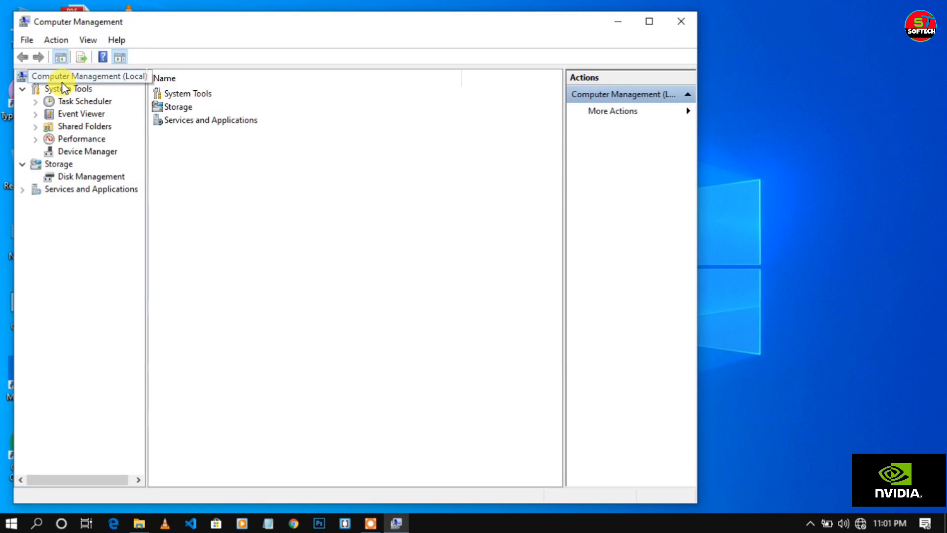
left_click(71, 150)
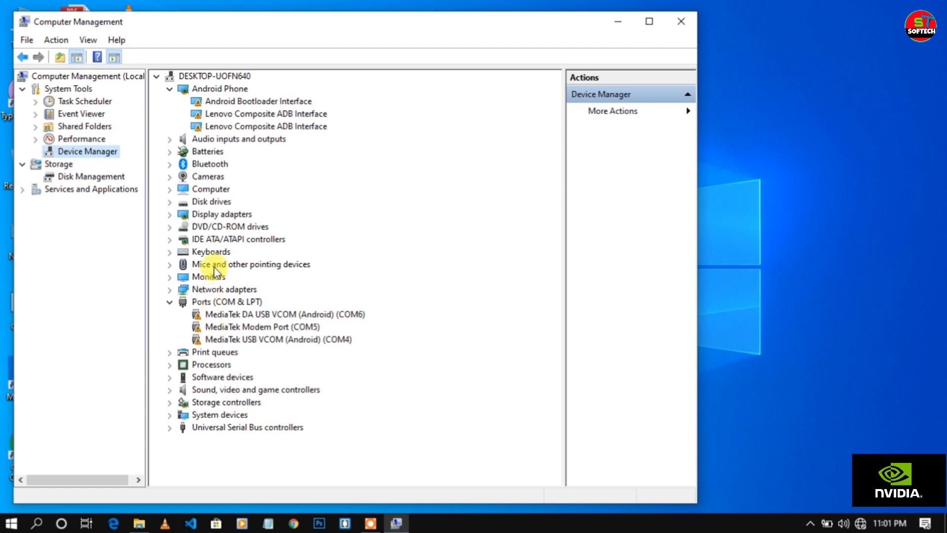
left_click(170, 215)
left_click(227, 226)
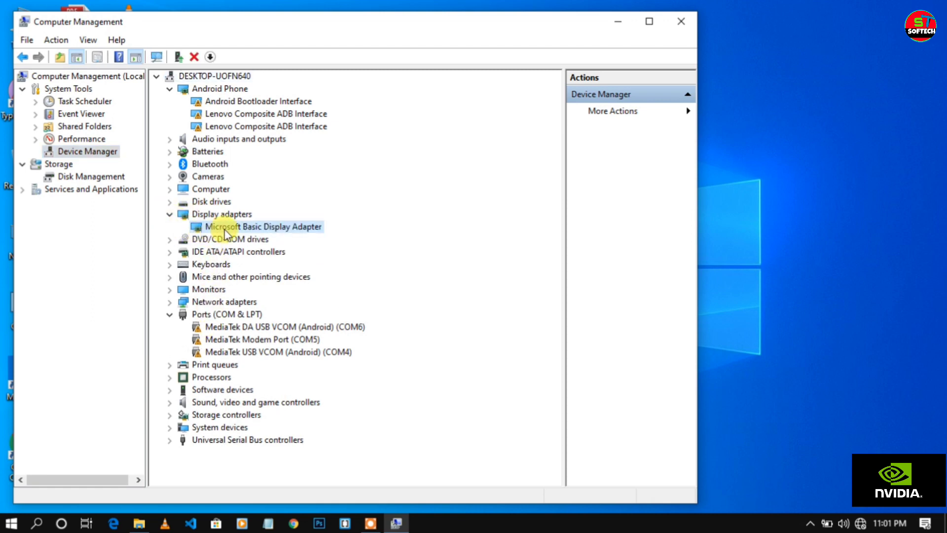
Open the properties of the Microsoft Basic Display Adapter and display its Hardware Ids property
right_click(226, 228)
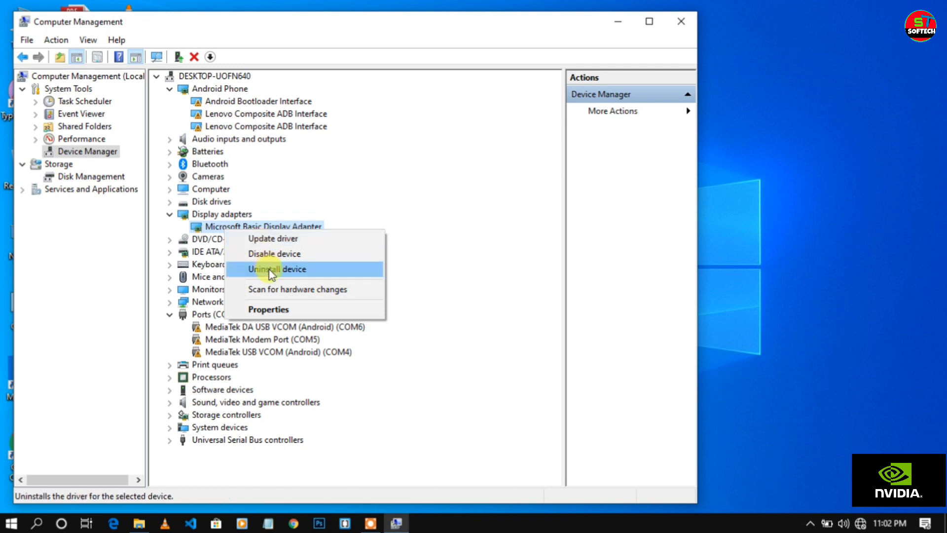
left_click(273, 309)
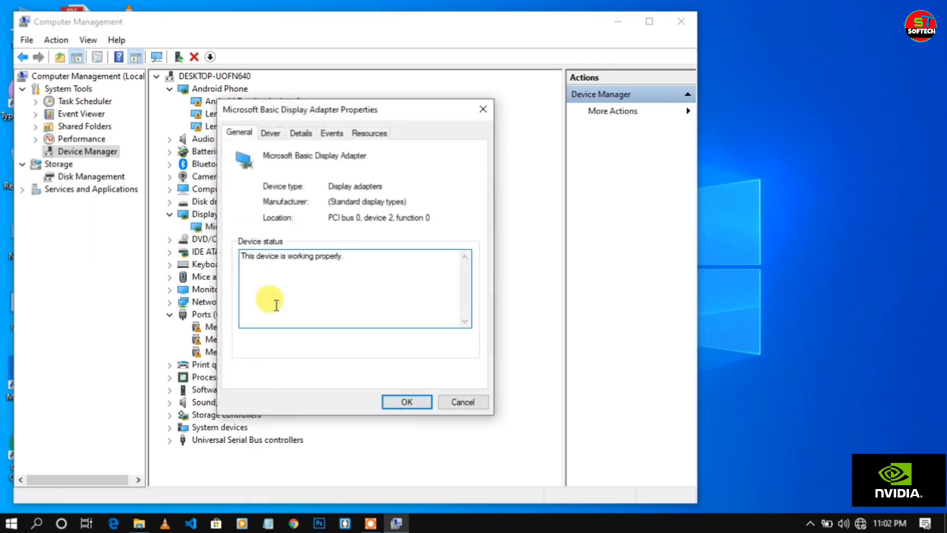
left_click(270, 133)
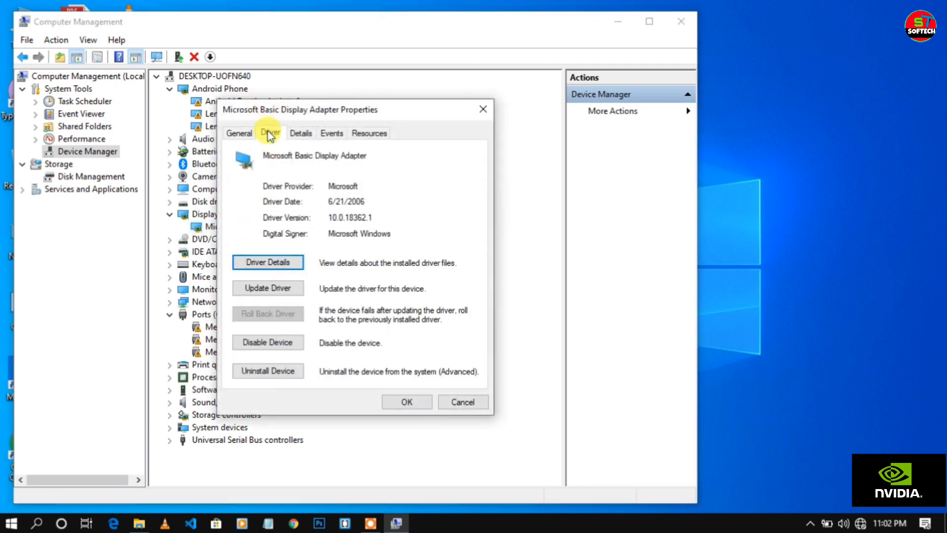
left_click(301, 133)
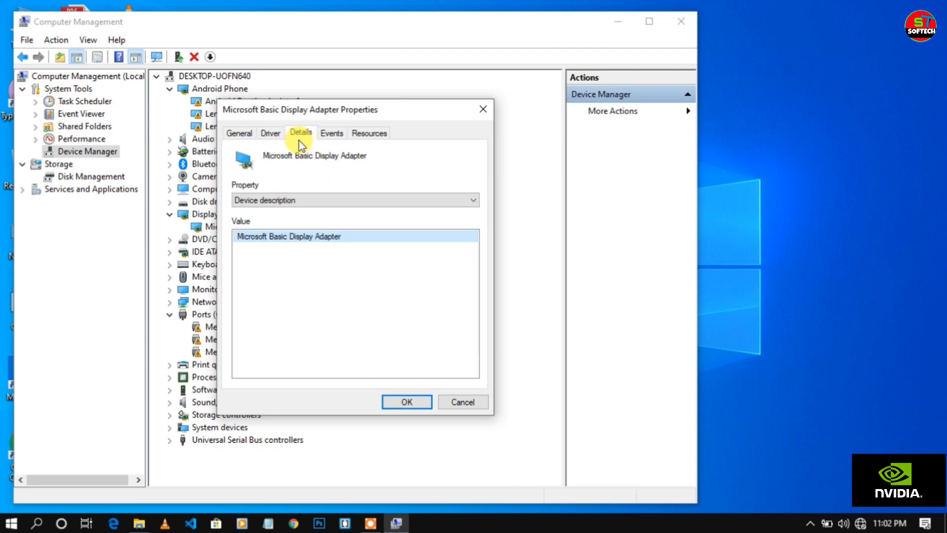
left_click(252, 201)
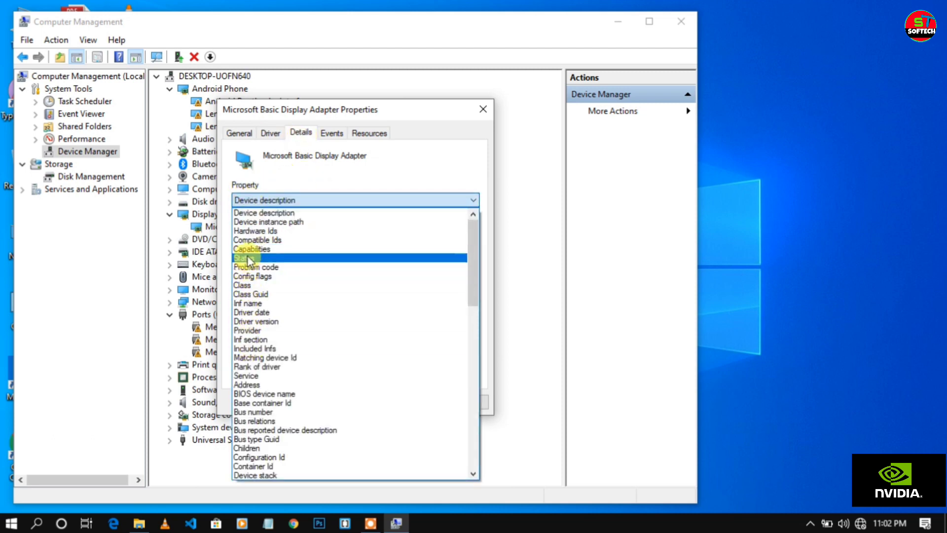
left_click(247, 232)
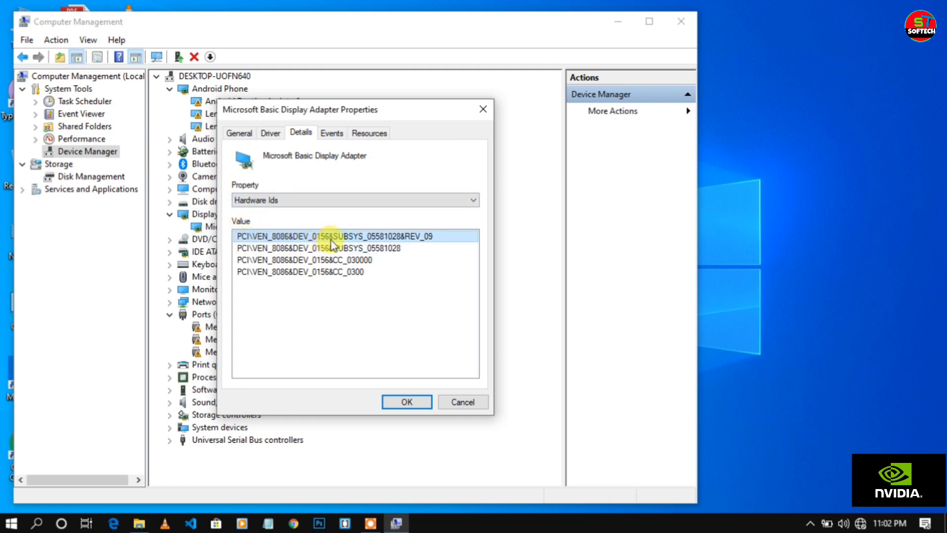
Copy the hardware ID PCI\VEN_8086&DEV_0156&SUBSYS_05581028&REV_09, and close the adapter properties and Computer Management
right_click(370, 238)
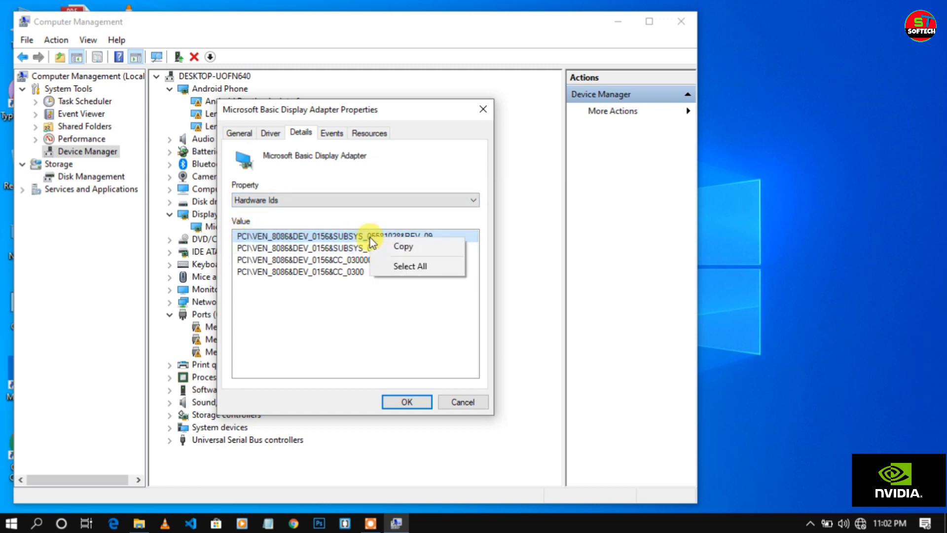
left_click(382, 249)
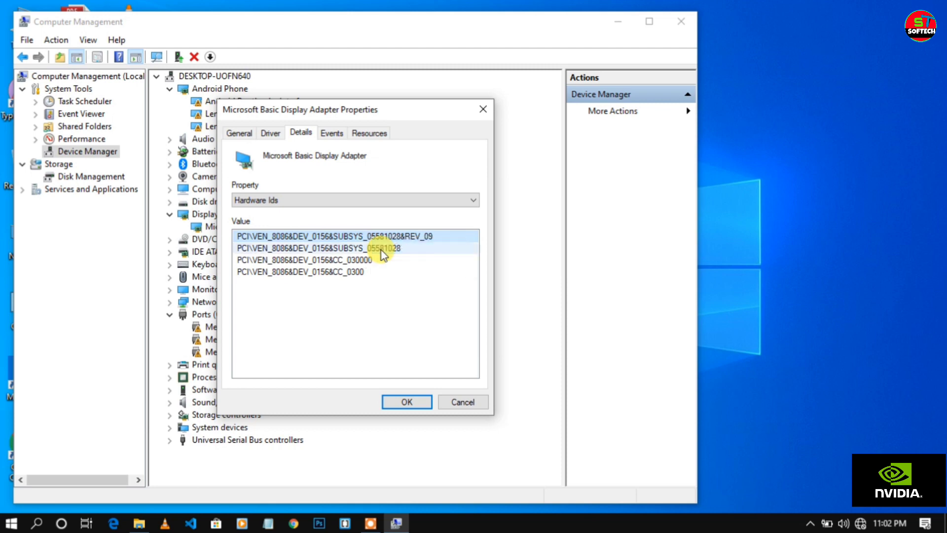
left_click(406, 402)
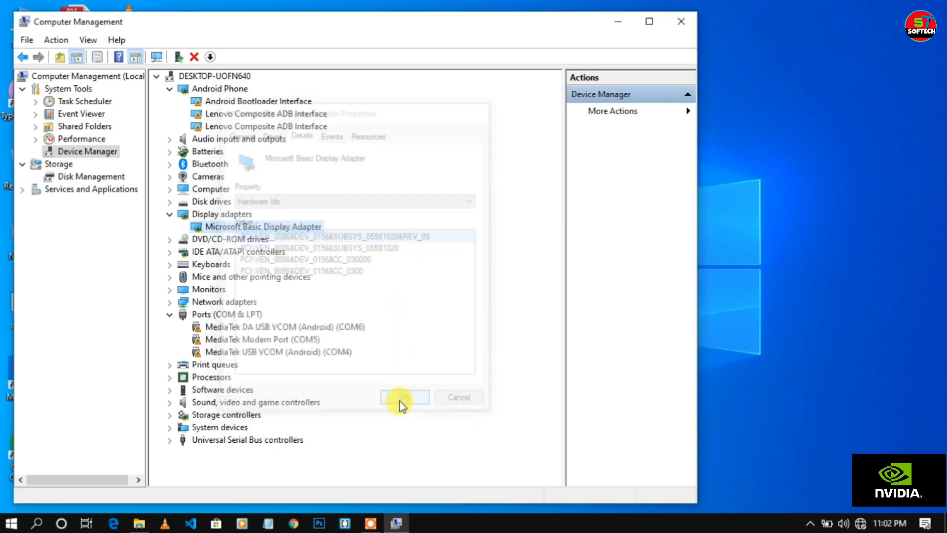
left_click(681, 22)
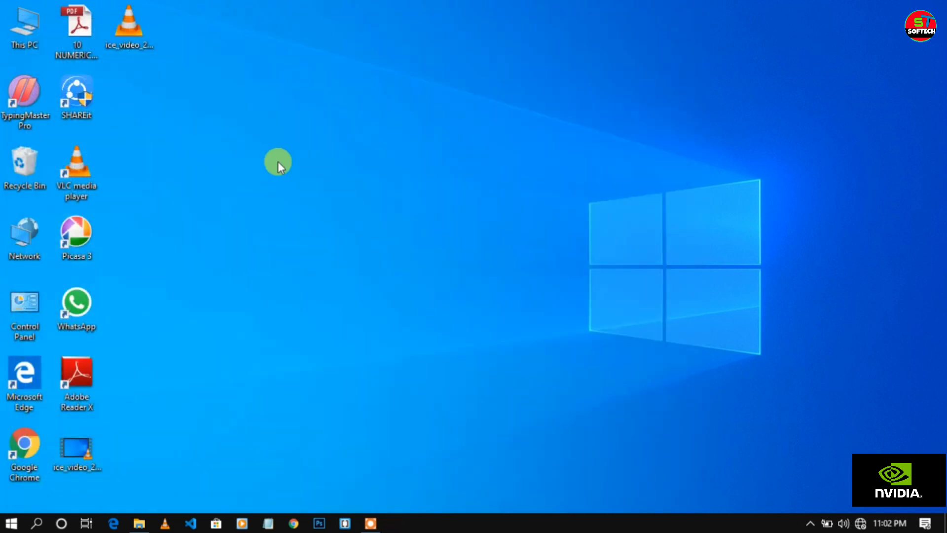
Return to the video driver folder and open the nvdm setup information file from Display.Driver in a maximized Notepad window
mouse_move(135, 526)
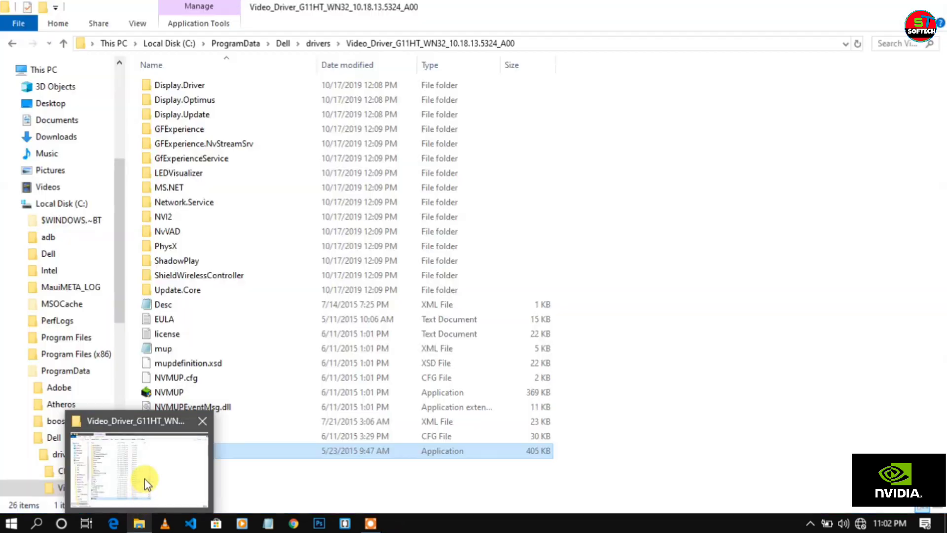
left_click(144, 479)
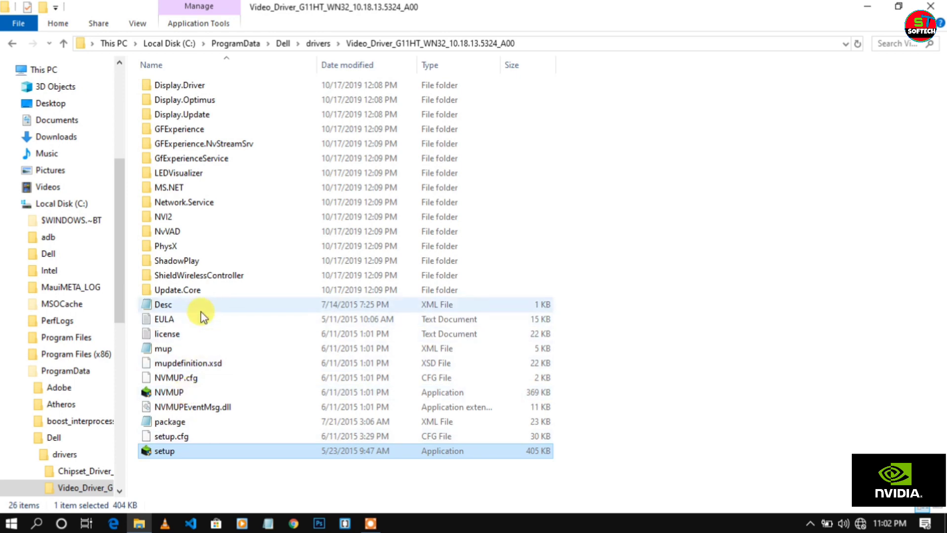
double_click(197, 88)
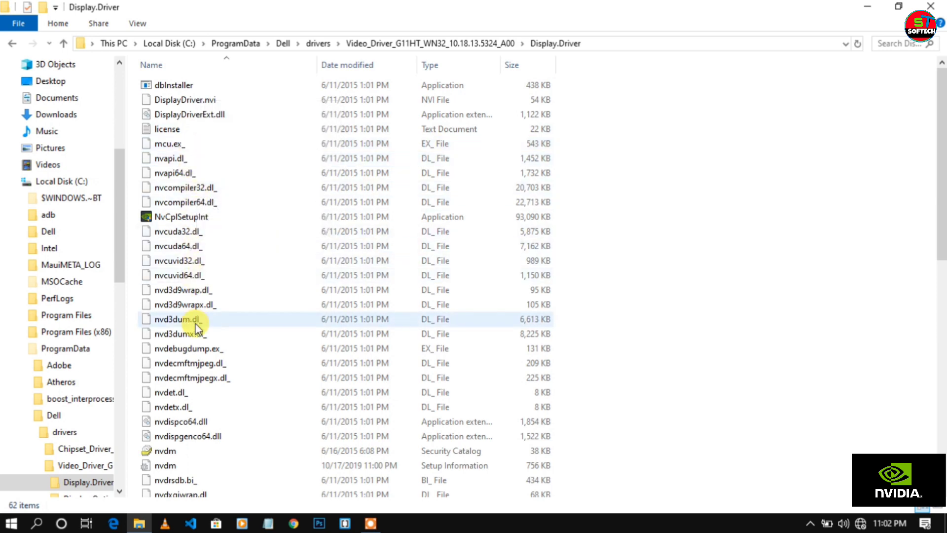
scroll(196, 326, "down", 5)
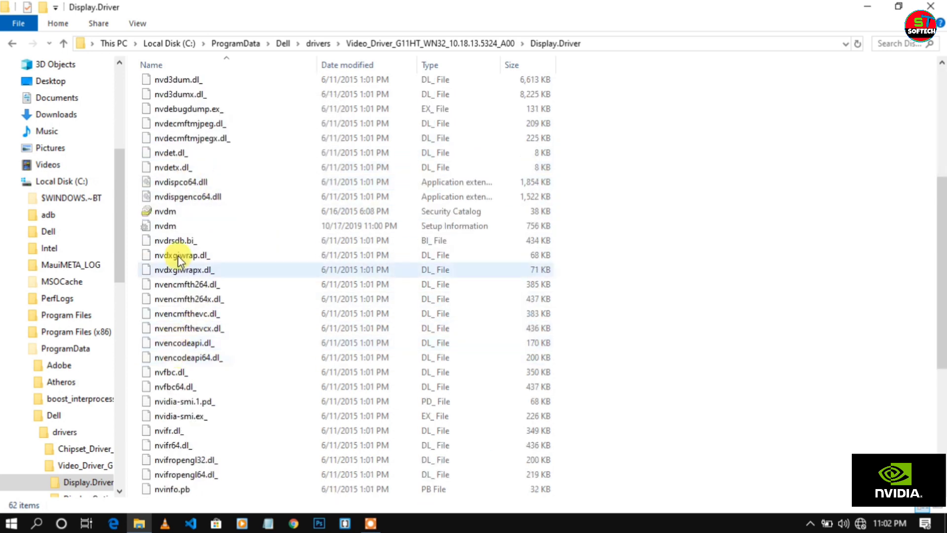
left_click(180, 224)
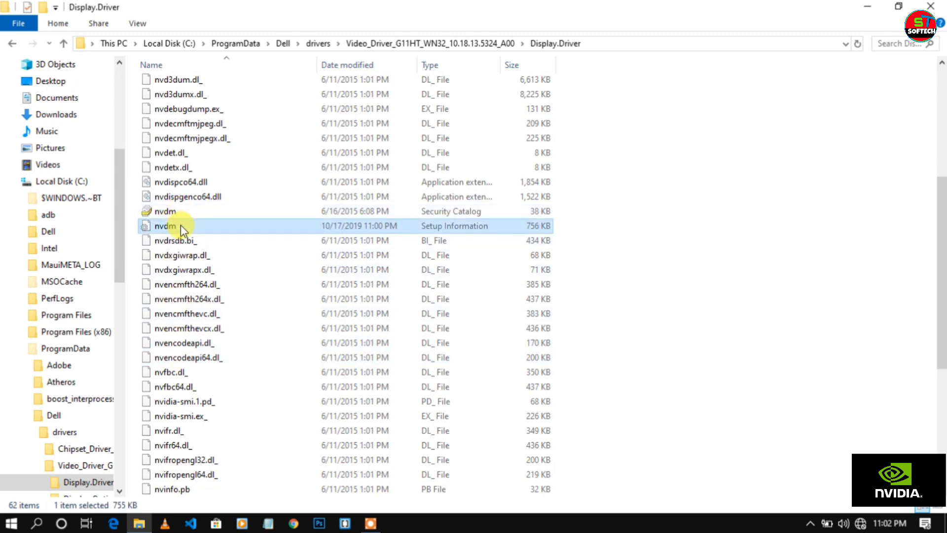
right_click(181, 225)
left_click(211, 195)
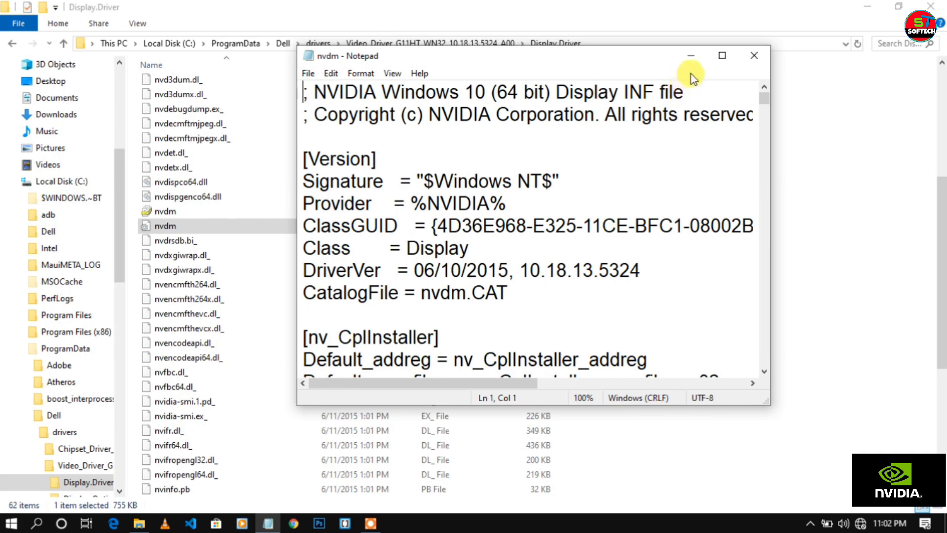
left_click(720, 56)
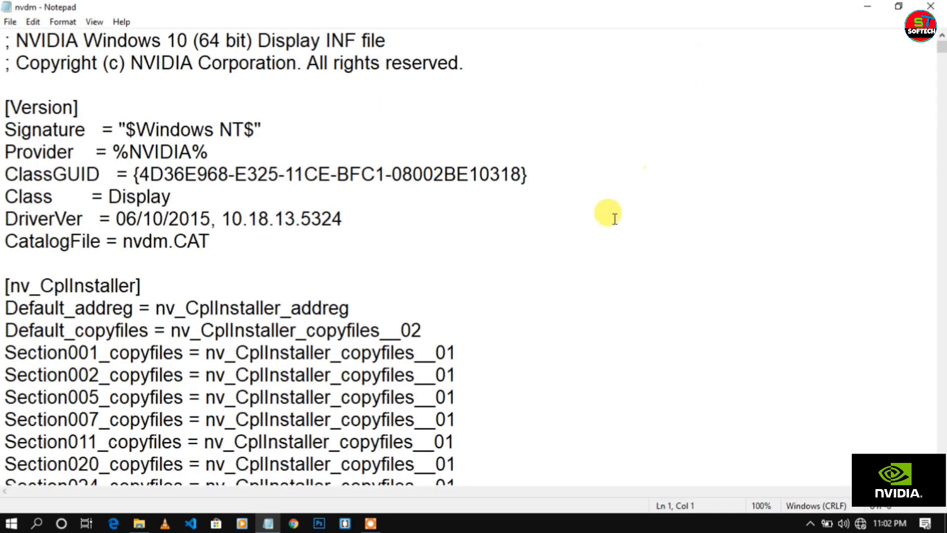
Look through the nvdm file for the [NVIDIA_SetA_Devices.NTamd64.10.0] section that lists the supported devices' PCI hardware IDs
key("Down")
key("Down")
key("Down")
key("Down")
key("Down")
key("Down")
key("Down")
key("Down")
key("Down")
key("Down")
key("Down")
key("Down")
key("Down")
key("Down")
key("Down")
key("Down")
key("Down")
key("Down")
key("Down")
key("Down")
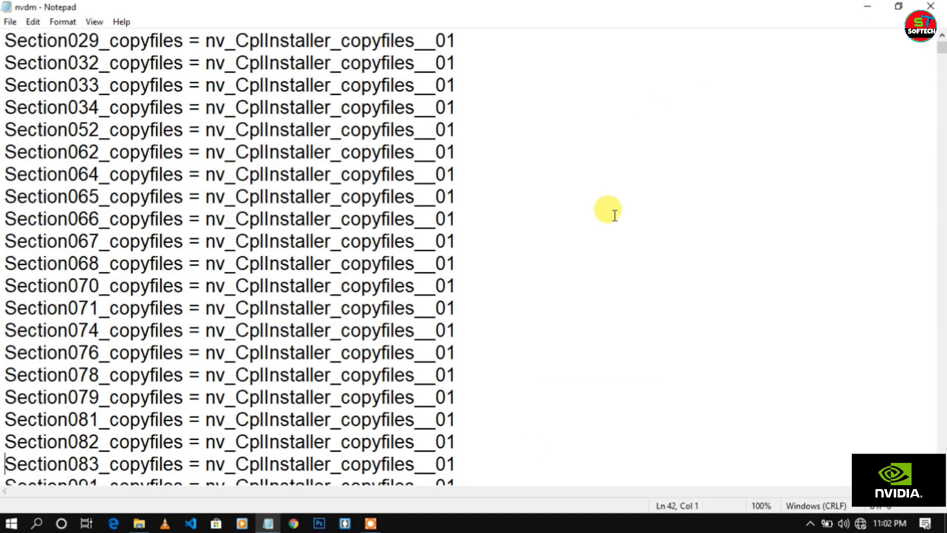
key("Down")
key("Down")
key("Down")
key("Down")
key("Down")
key("Down")
key("Down")
key("Down")
key("Down")
key("Down")
key("Down")
key("Down")
key("Down")
key("Down")
key("Down")
key("Down")
key("Down")
key("Down")
key("Down")
key("Down")
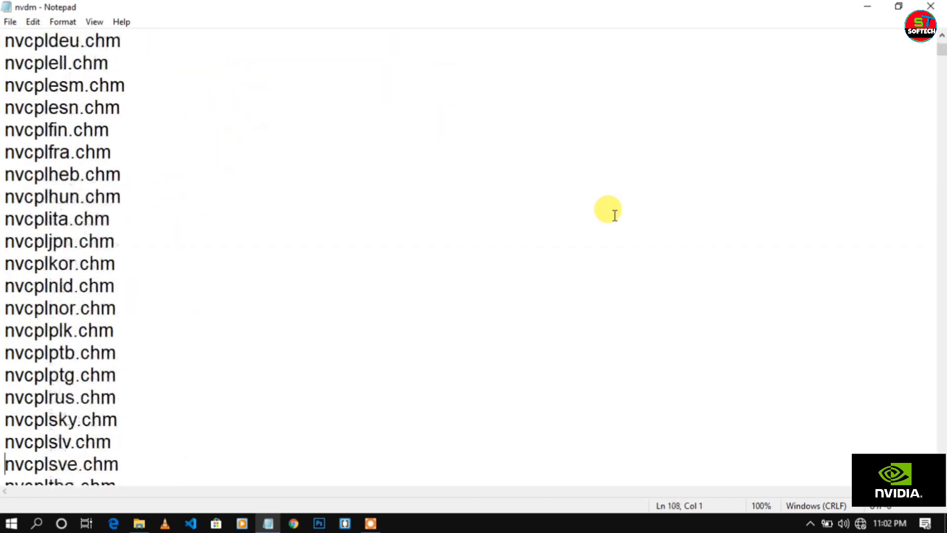
key("Down")
key("Down")
key("Down")
key("Down")
key("Down")
key("Down")
key("Down")
key("Down")
key("Down")
key("Down")
key("Down")
key("Down")
key("Down")
key("Down")
key("Down")
key("Down")
key("Down")
key("Down")
key("Down")
key("Down")
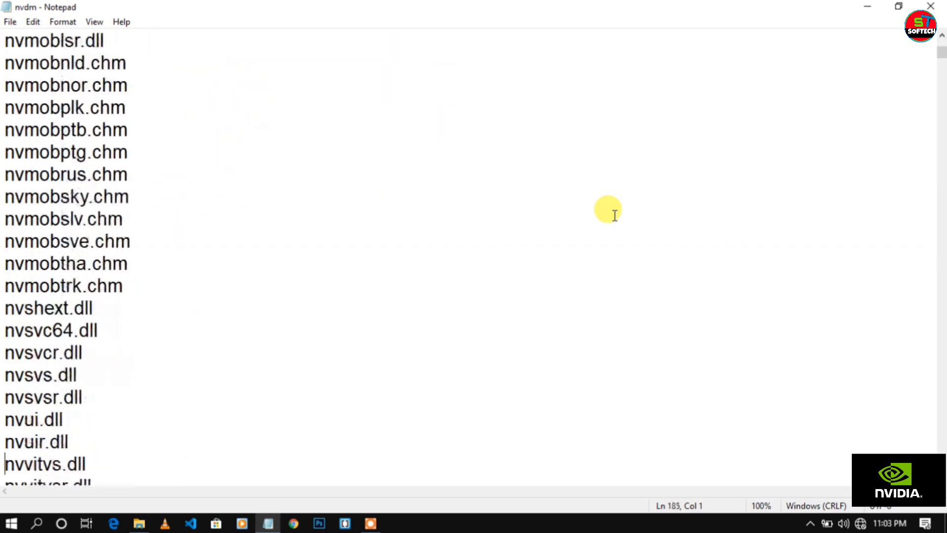
key("Down")
key("Down")
key("Down")
key("Down")
key("Down")
key("Down")
key("Down")
key("Down")
key("Down")
key("Down")
key("Down")
key("Down")
key("Down")
key("Down")
key("Down")
key("Down")
key("Down")
key("Down")
key("Down")
key("Down")
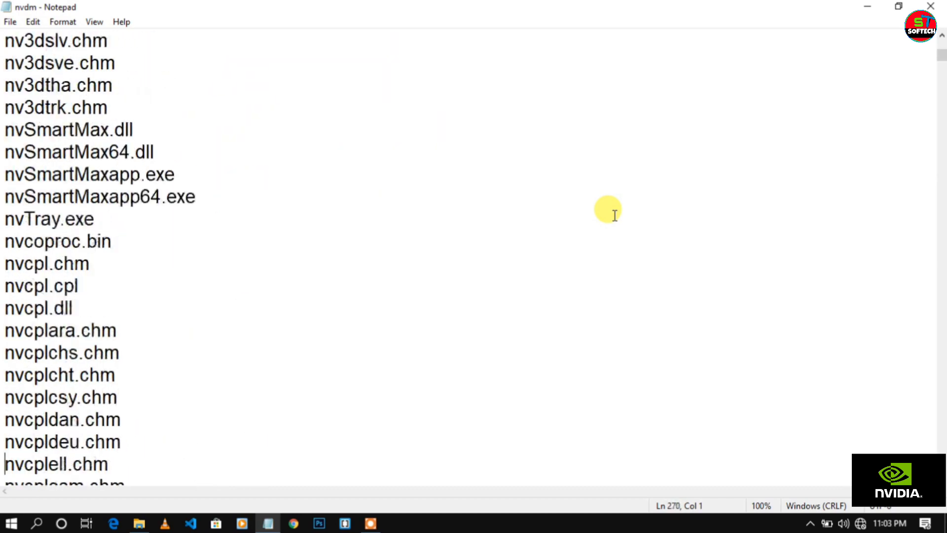
key("Down")
key("Down")
key("Down")
key("Down")
key("Down")
key("Down")
key("Down")
key("Down")
key("Down")
key("Down")
key("Down")
key("Down")
key("Down")
key("Down")
key("Down")
key("Down")
key("Down")
key("Down")
key("Down")
key("Down")
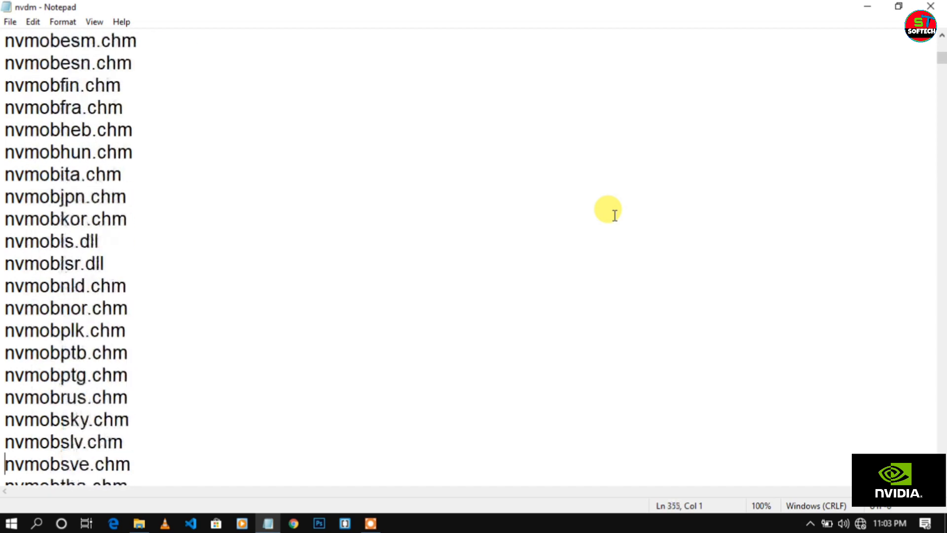
key("Down")
key("Down")
key("Down")
key("Down")
key("Down")
key("Down")
key("Down")
key("Down")
key("Down")
key("Down")
key("Down")
key("Down")
key("Down")
key("Down")
key("Down")
key("Down")
key("Down")
key("Down")
key("Down")
key("Down")
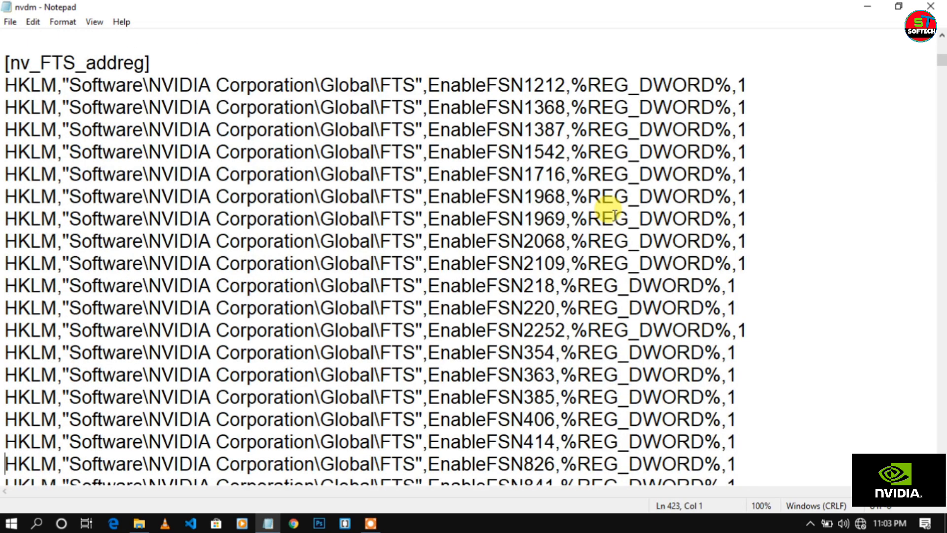
key("Down")
key("Down")
key("Down")
key("Down")
key("Down")
key("Down")
key("Down")
key("Down")
key("Down")
key("Down")
key("Down")
key("Down")
key("Down")
key("Down")
key("Down")
key("Down")
key("Down")
key("Down")
key("Down")
key("Down")
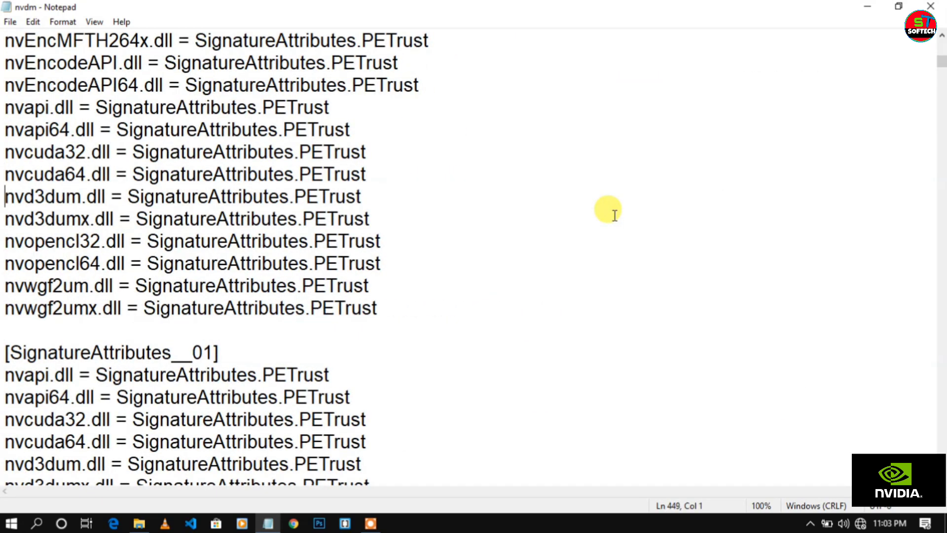
key("Down")
key("Down")
key("Down")
key("Down")
key("Down")
key("Down")
key("Down")
key("Down")
key("Down")
key("Down")
key("Down")
key("Down")
key("Down")
key("Down")
key("Down")
key("Down")
key("Down")
key("Down")
key("Down")
key("Down")
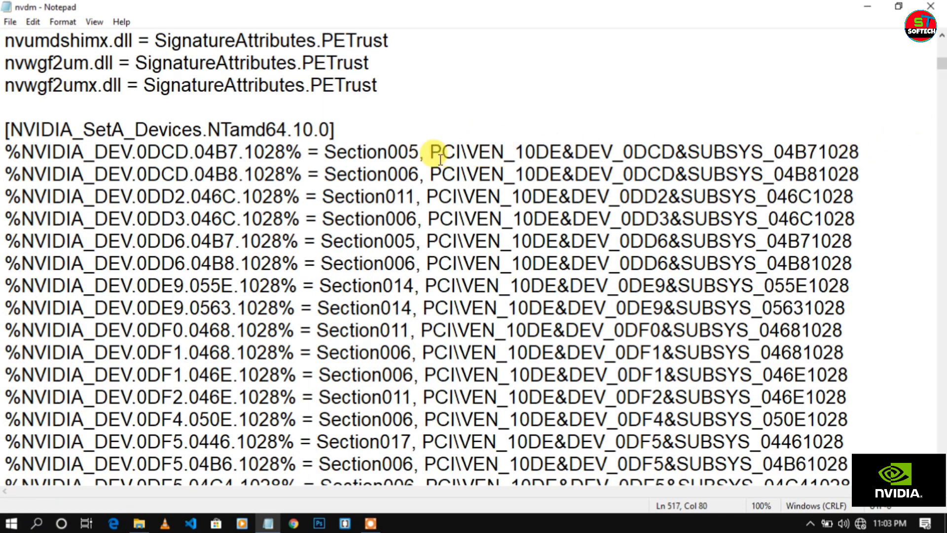
Replace the PCI hardware ID in the first [NVIDIA_SetA_Devices.NTamd64.10.0] entry with PCI\VEN_8086&DEV_0156&SUBSYS_05581028&REV_09, and remove the extra blank line below
left_click_drag(430, 151, 861, 147)
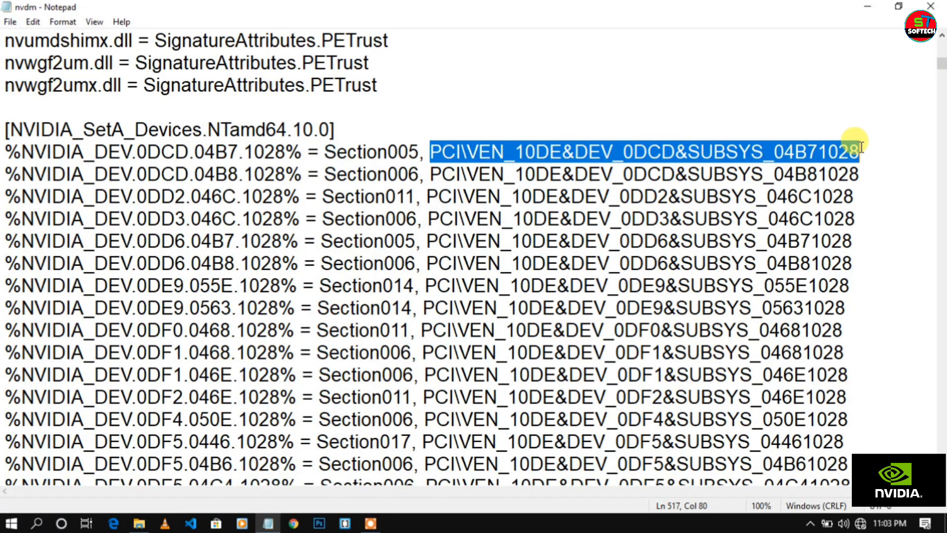
right_click(638, 152)
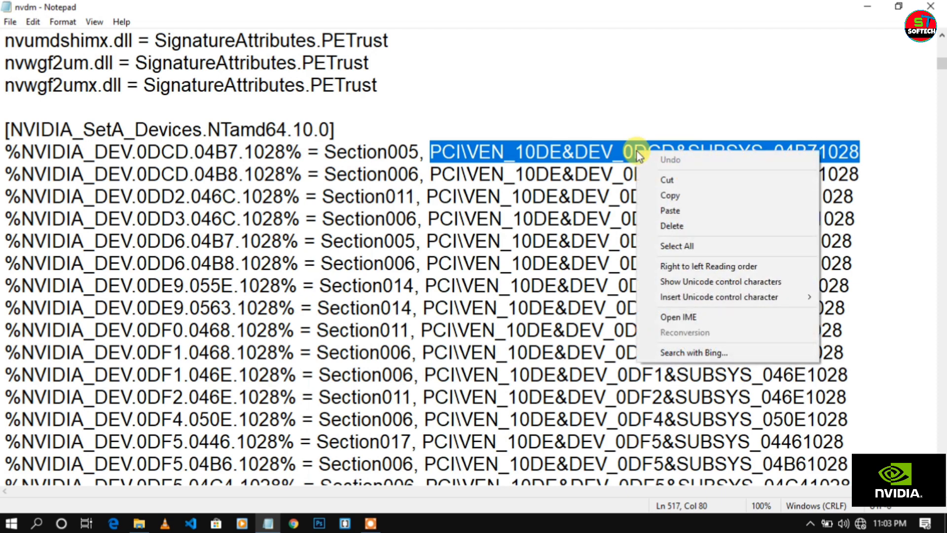
left_click(674, 208)
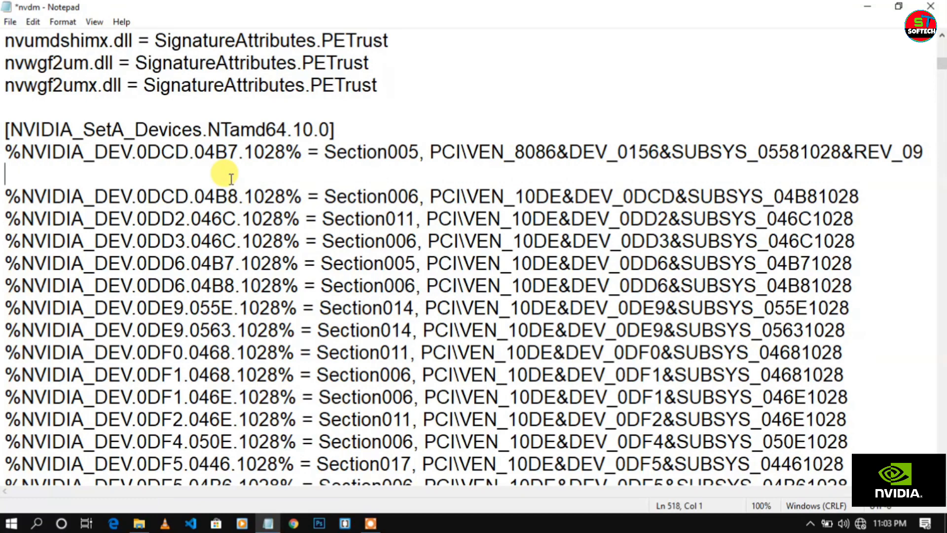
key("BackSpace")
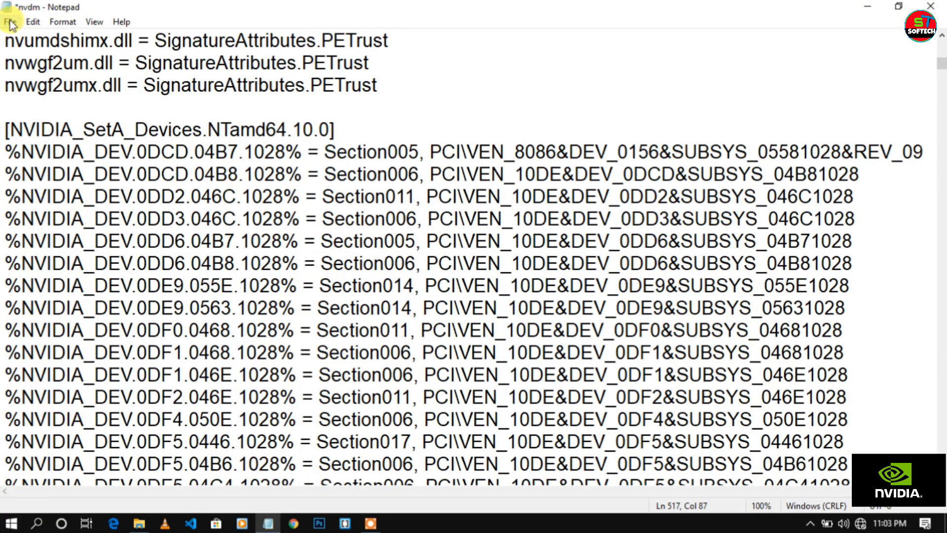
Look through the rest of the nvdm file below the edited entry, covering the remaining device list and the numbered section definitions
key("Down")
key("Down")
key("Down")
key("Down")
key("Down")
key("Down")
key("Down")
key("Down")
key("Down")
key("Down")
key("Down")
key("Down")
key("Down")
key("Down")
key("Down")
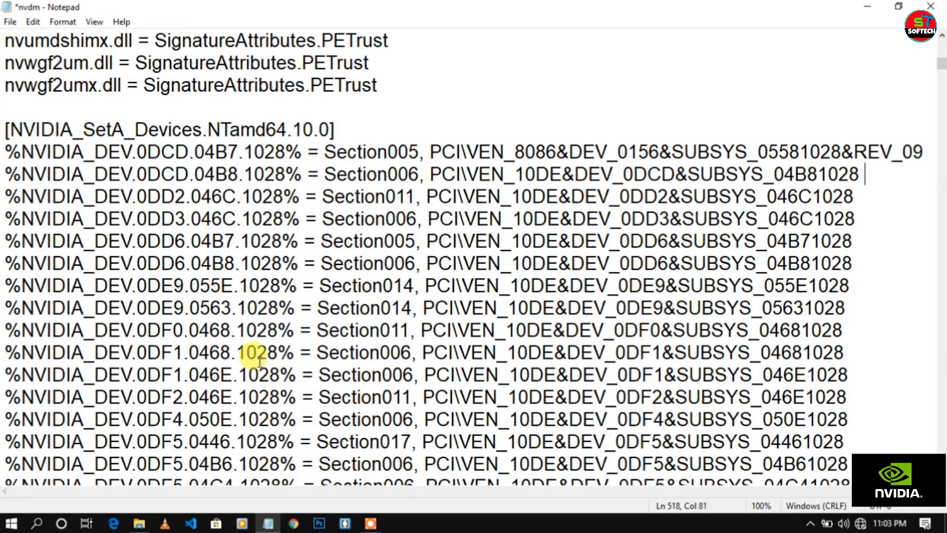
key("Down")
key("Down")
key("Down")
key("Down")
key("Down")
key("Down")
key("Down")
key("Down")
key("Down")
key("Down")
key("Down")
key("Down")
key("Down")
key("Down")
key("Down")
key("Down")
key("Down")
key("Down")
key("Down")
key("Down")
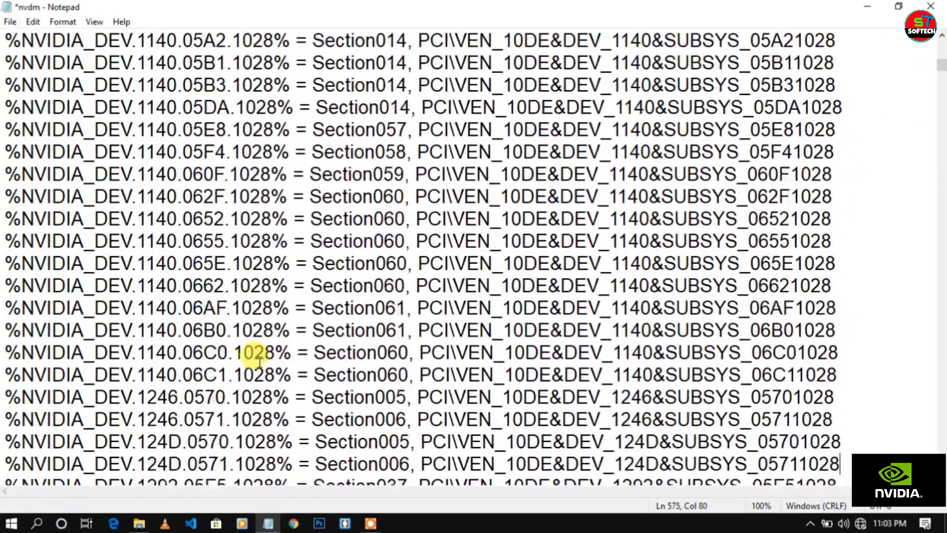
key("Down")
key("Down")
key("Down")
key("Down")
key("Down")
key("Down")
key("Down")
key("Down")
key("Down")
key("Down")
key("Down")
key("Down")
key("Down")
key("Down")
key("Down")
key("Down")
key("Down")
key("Down")
key("Down")
key("Down")
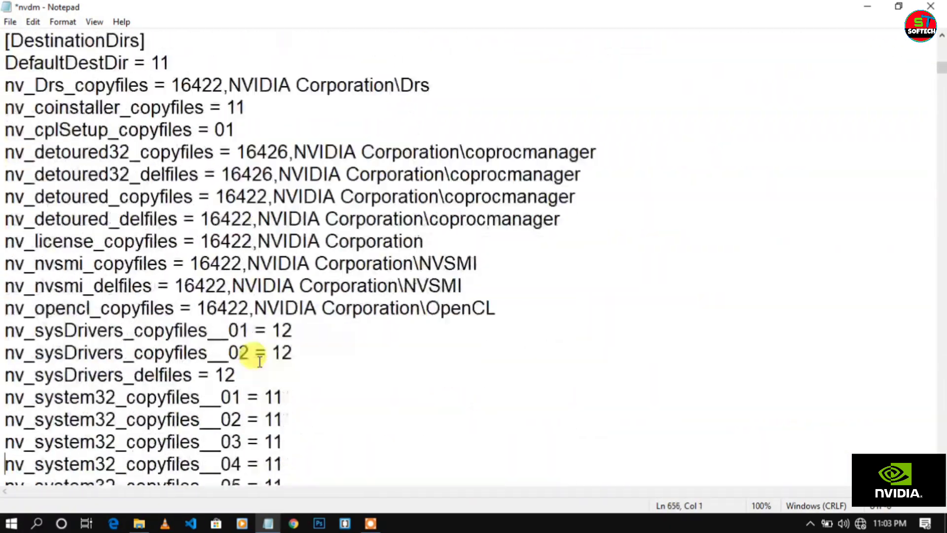
key("Down")
key("Down")
key("Down")
key("Down")
key("Down")
key("Down")
key("Down")
key("Down")
key("Down")
key("Down")
key("Down")
key("Down")
key("Down")
key("Down")
key("Down")
key("Down")
key("Down")
key("Down")
key("Down")
key("Down")
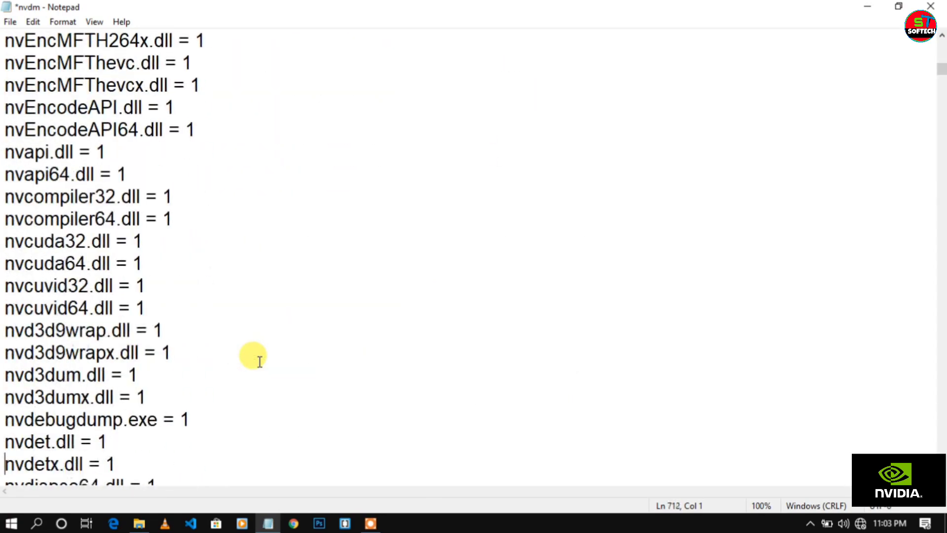
key("Down")
key("Down")
key("Down")
key("Down")
key("Down")
key("Down")
key("Down")
key("Down")
key("Down")
key("Down")
key("Down")
key("Down")
key("Down")
key("Down")
key("Down")
key("Down")
key("Down")
key("Down")
key("Down")
key("Down")
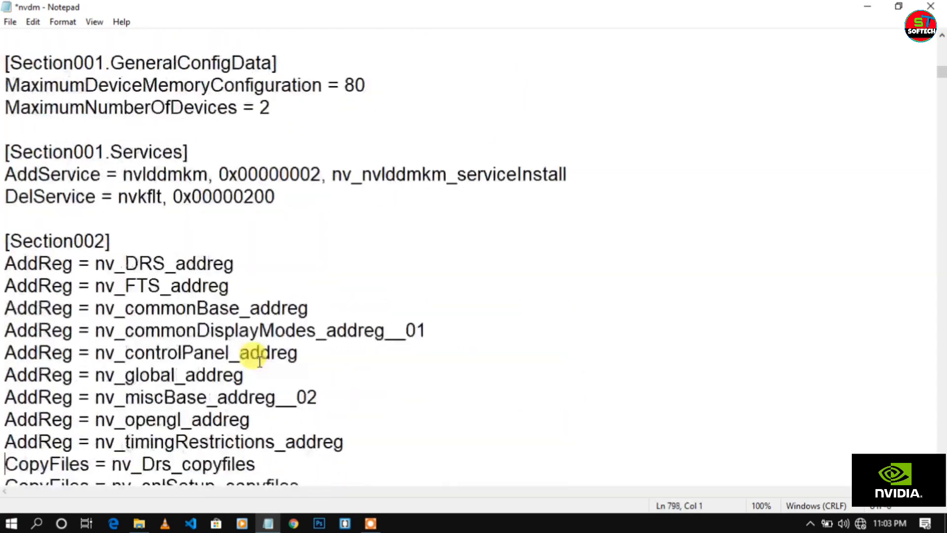
key("Down")
key("Down")
key("Down")
key("Down")
key("Down")
key("Down")
key("Down")
key("Down")
key("Down")
key("Down")
key("Down")
key("Down")
key("Down")
key("Down")
key("Down")
key("Down")
key("Down")
key("Down")
key("Down")
key("Down")
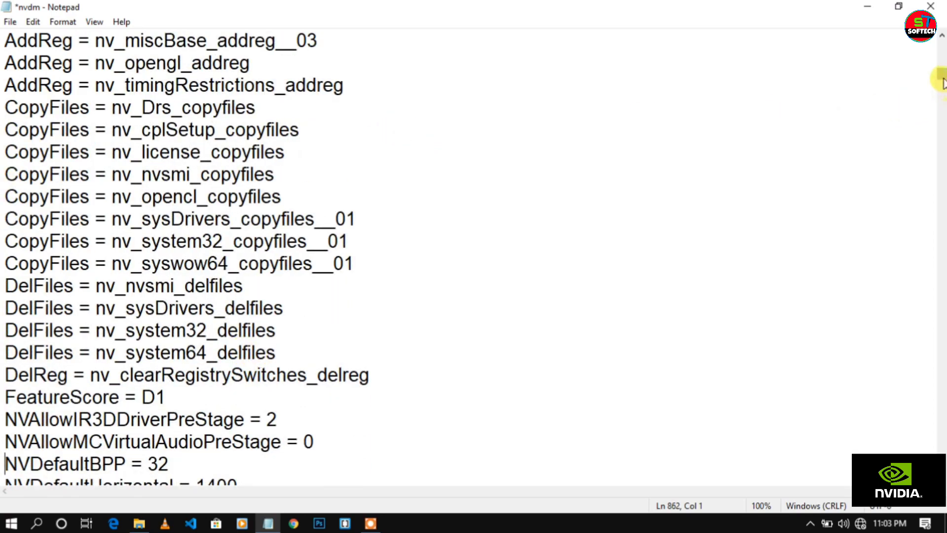
left_click_drag(941, 82, 941, 146)
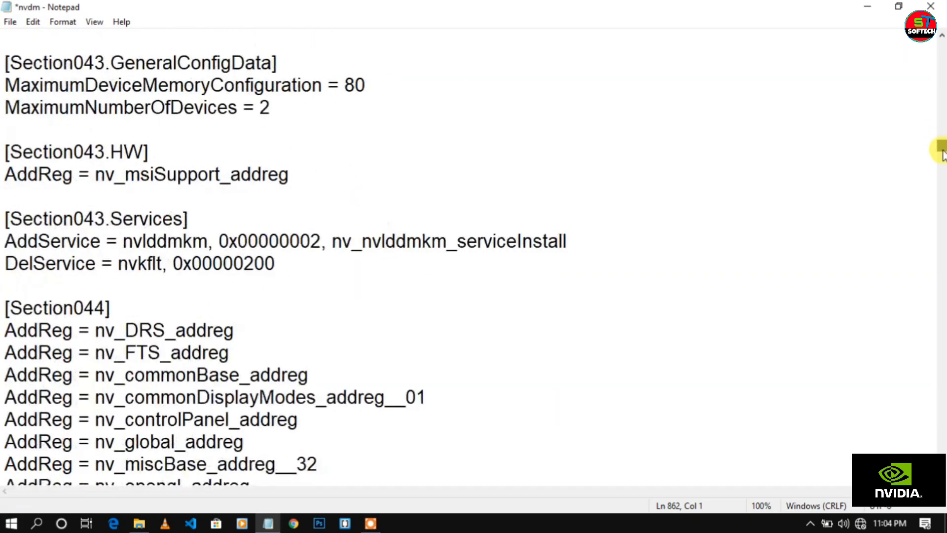
Save the edited nvdm file and close it
left_click(9, 24)
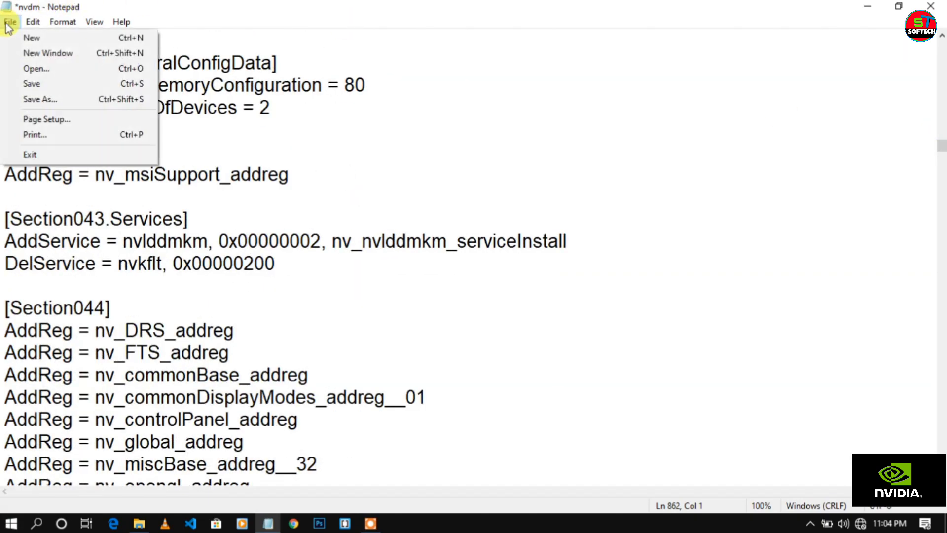
left_click(37, 86)
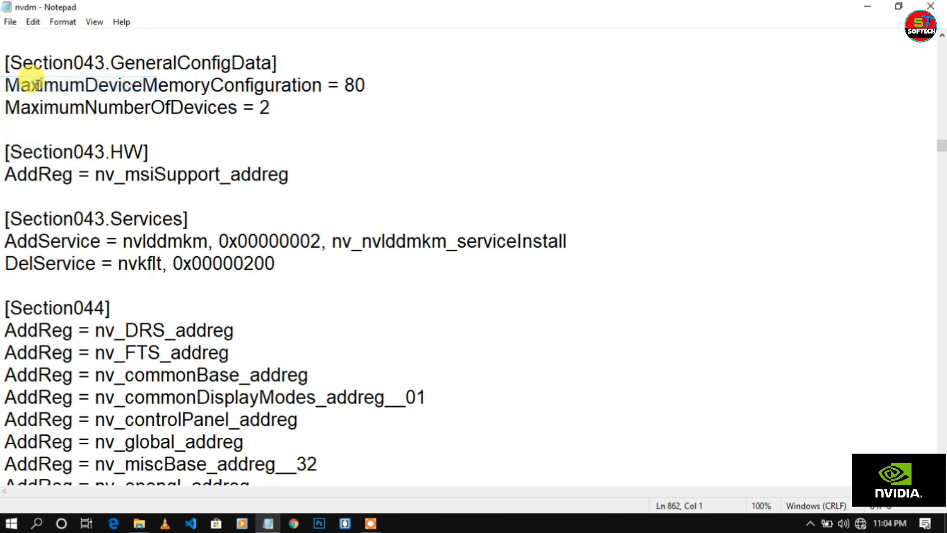
left_click(931, 6)
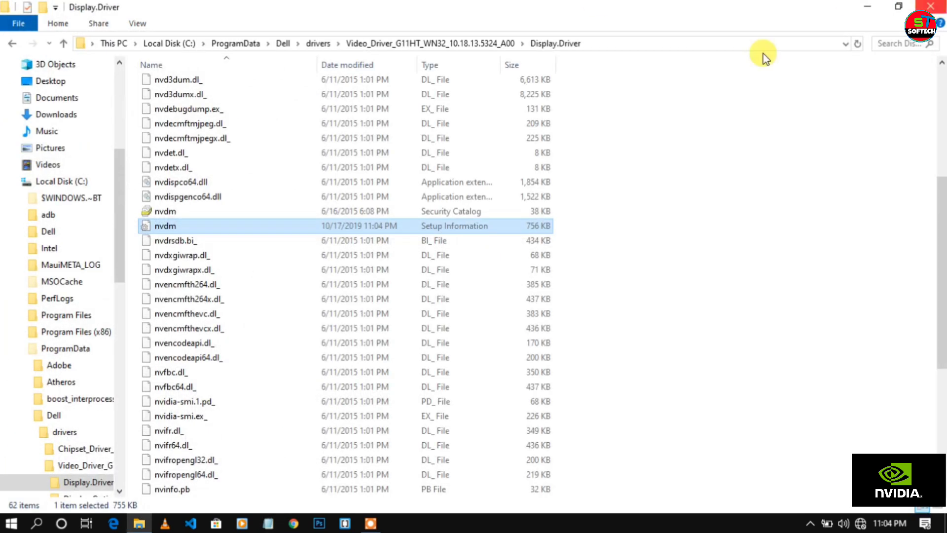
Reopen the nvdm setup information file from the Display.Driver folder in a maximized Notepad window
double_click(173, 227)
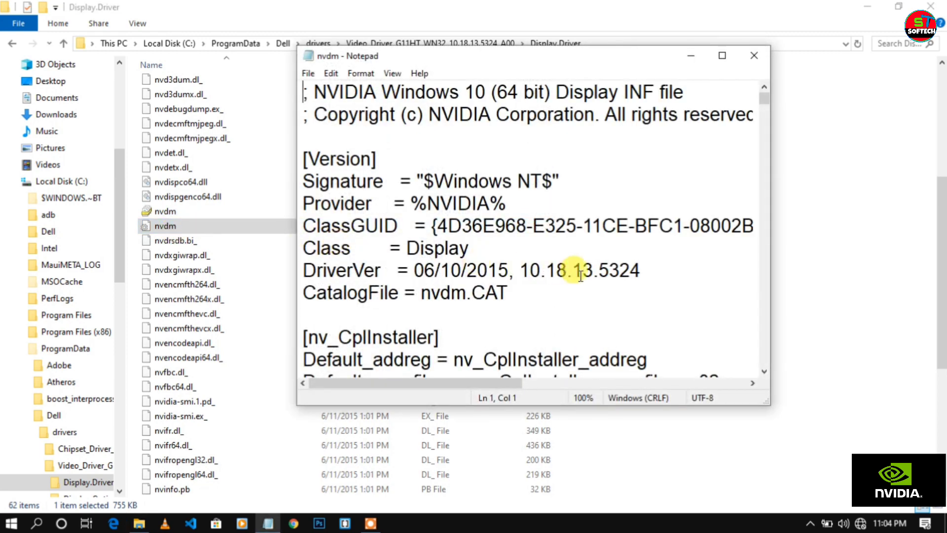
scroll(580, 275, "down", 15)
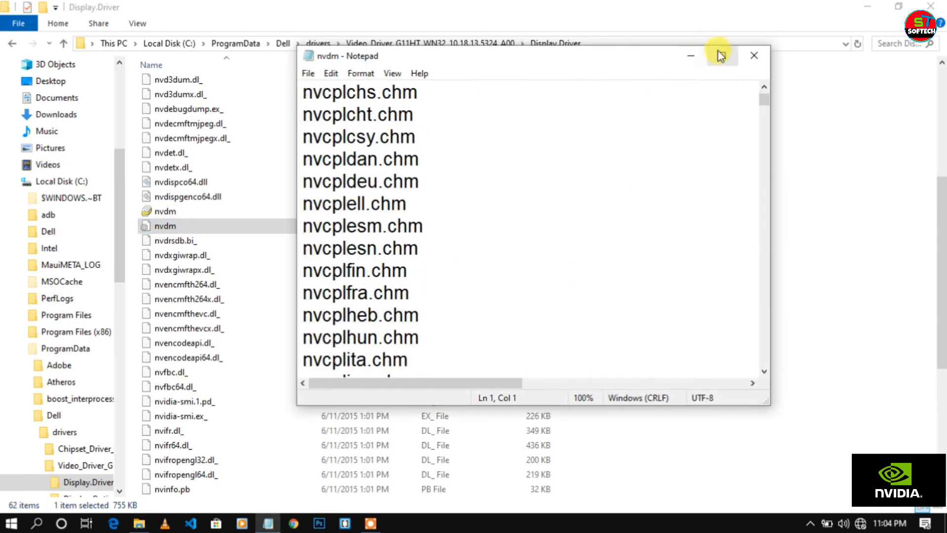
left_click(719, 53)
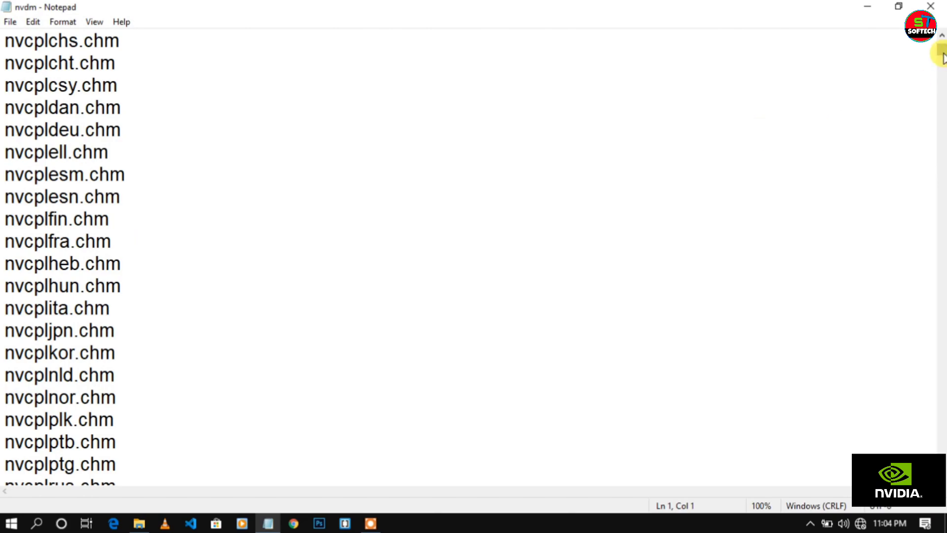
Check the first [NVIDIA_SetA_Devices.NTamd64.10.0] entry in the reopened nvdm file for the replaced hardware ID, and close the file
left_click_drag(942, 58, 943, 79)
mouse_move(942, 78)
left_mouse_down()
mouse_move(942, 118)
mouse_move(942, 65)
left_mouse_up()
key("Down")
key("Down")
key("Down")
key("Down")
key("Down")
key("Down")
key("Down")
key("Down")
key("Down")
key("Down")
key("Down")
key("Down")
key("Down")
key("Down")
key("Down")
key("Down")
key("Down")
key("Down")
key("Down")
key("Down")
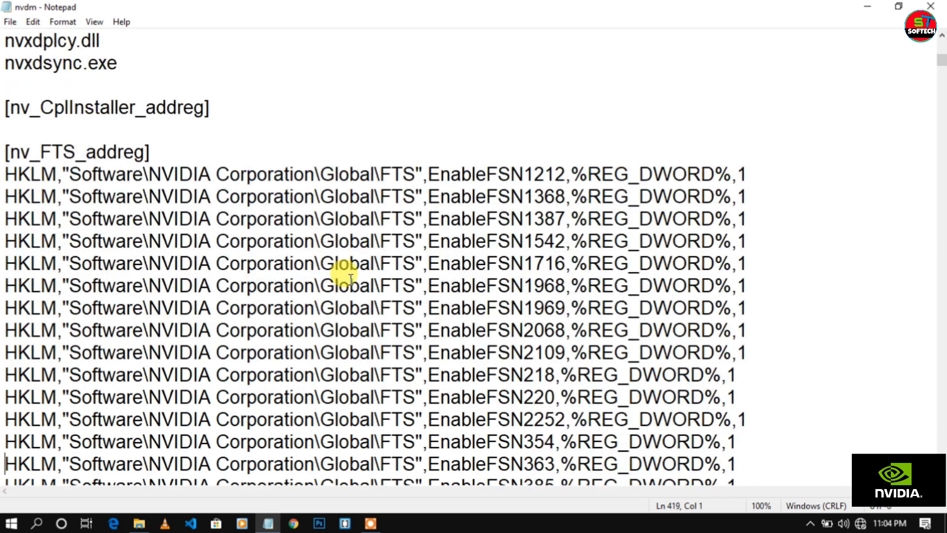
key("Down")
key("Down")
key("Down")
key("Down")
key("Down")
key("Down")
key("Down")
key("Down")
key("Down")
key("Down")
key("Down")
key("Down")
key("Down")
key("Down")
key("Down")
key("Down")
key("Down")
key("Down")
key("Down")
key("Down")
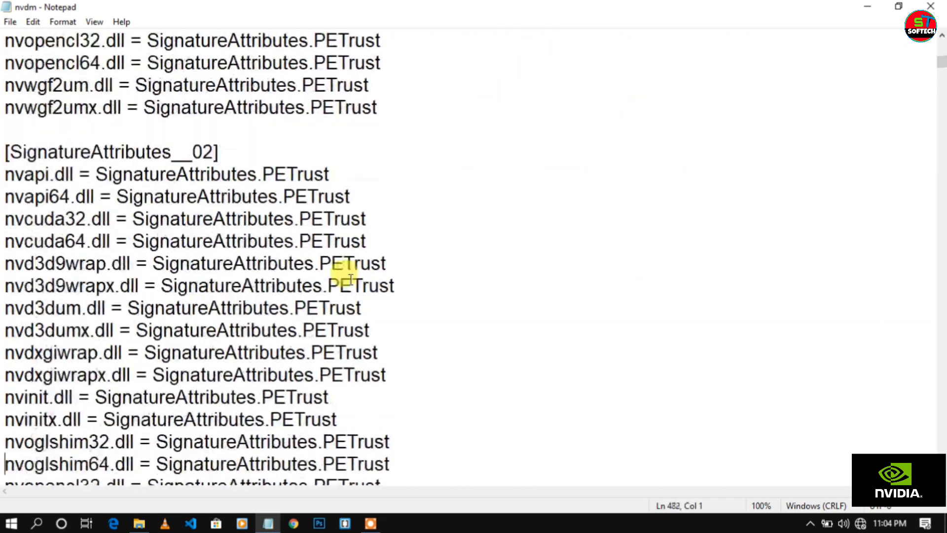
key("Down")
key("Down")
key("Down")
key("Down")
key("Down")
key("Down")
key("Down")
key("Down")
key("Down")
key("Down")
key("Down")
key("Down")
key("Down")
key("Down")
key("Down")
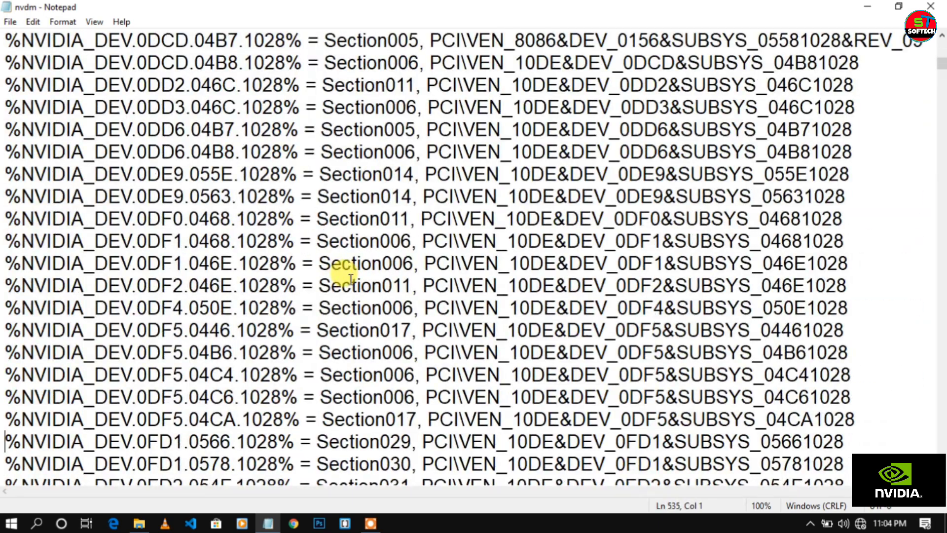
key("Up")
key("Up")
key("Up")
key("Up")
key("Up")
key("Up")
key("Up")
key("Up")
key("Up")
key("Up")
key("Up")
key("Up")
key("Up")
key("Up")
key("Up")
key("Up")
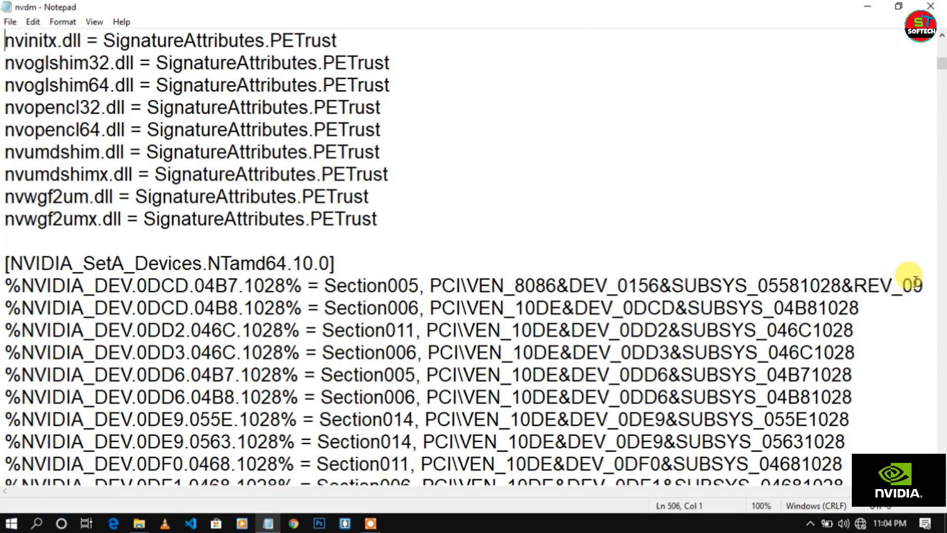
left_click(931, 6)
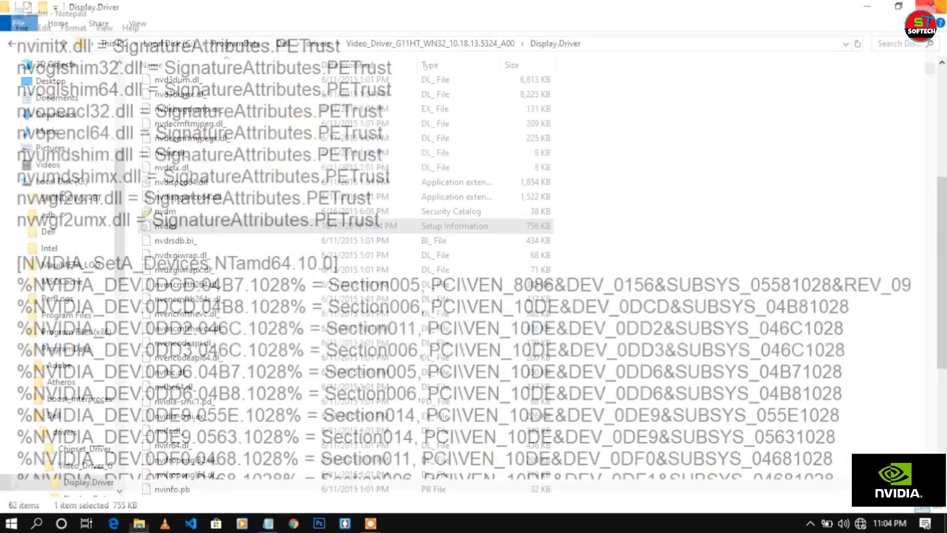
Launch the setup application from the Video_Driver_G11HT_WN32_10.18.13.5324_A00 folder and minimize the folder window behind the installer
left_click(416, 44)
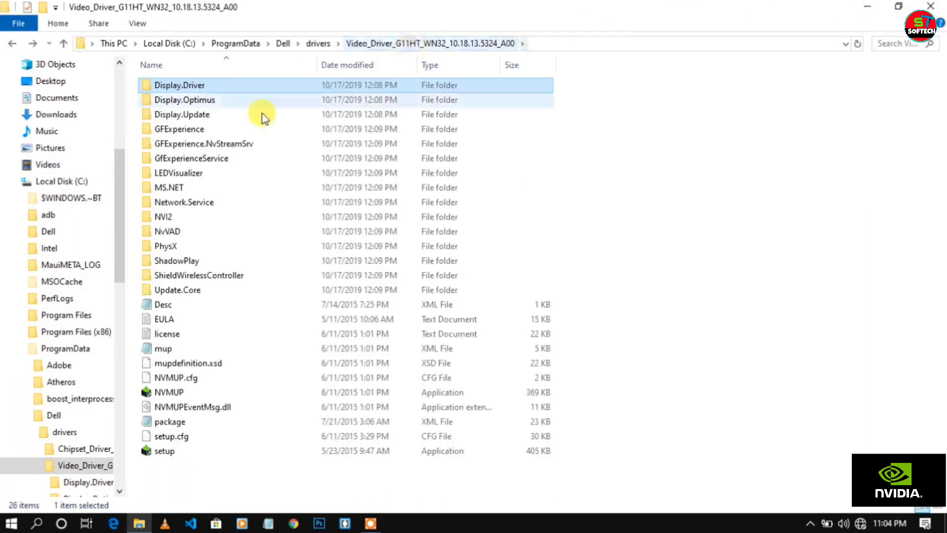
left_click(170, 452)
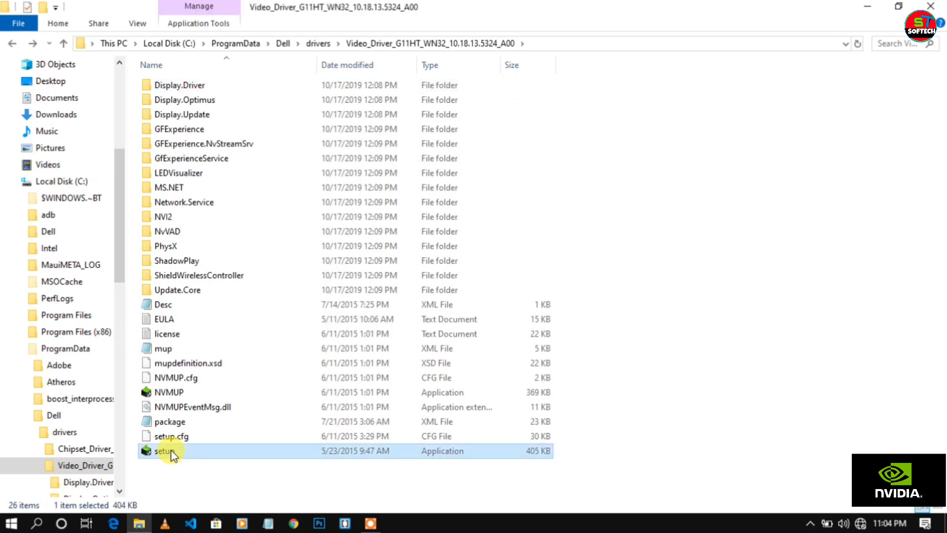
right_click(170, 449)
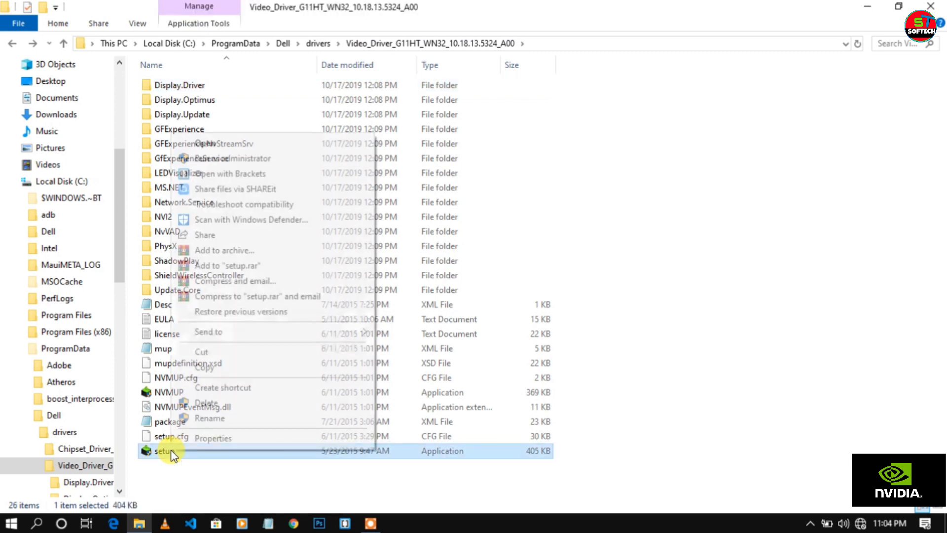
left_click(214, 144)
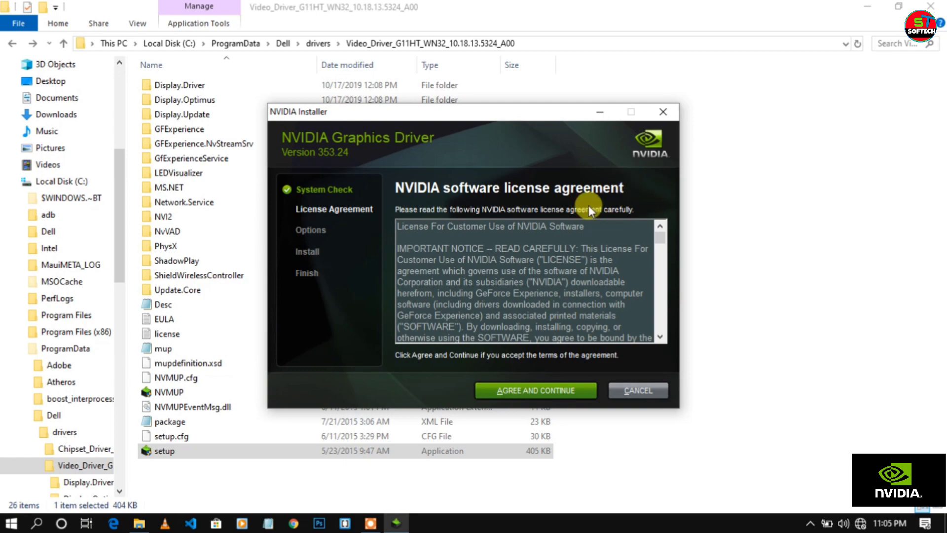
left_click(888, 7)
left_click(868, 7)
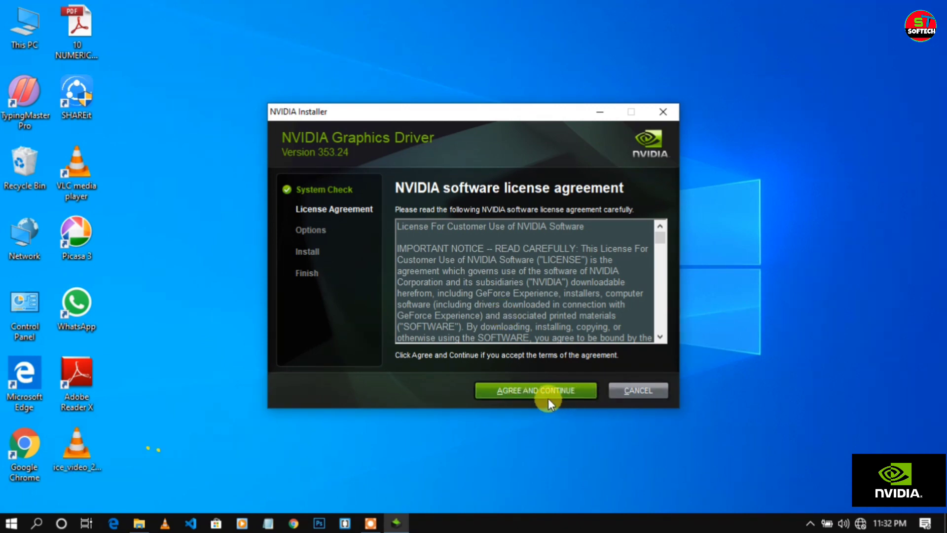
Accept the NVIDIA software license agreement and proceed with the Custom (Advanced) installation option
left_click(506, 390)
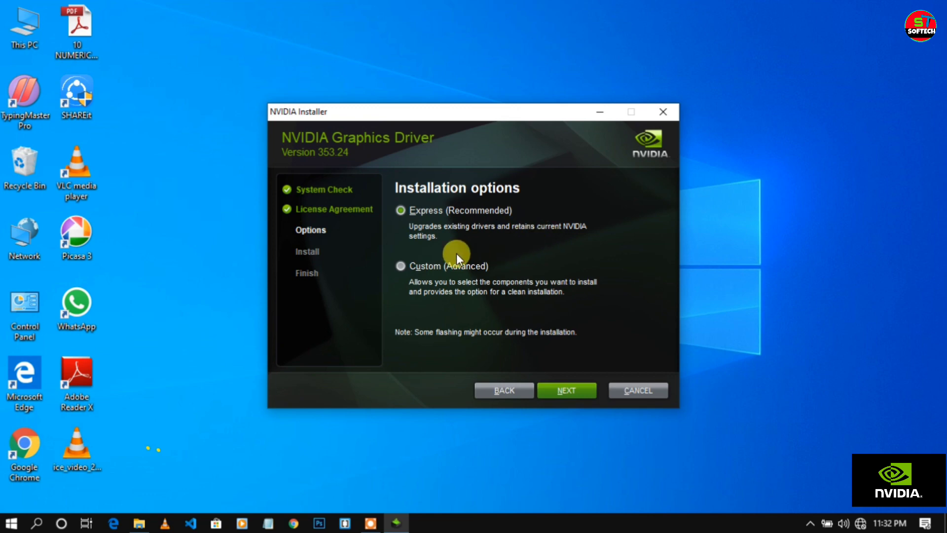
left_click(409, 270)
left_click(568, 394)
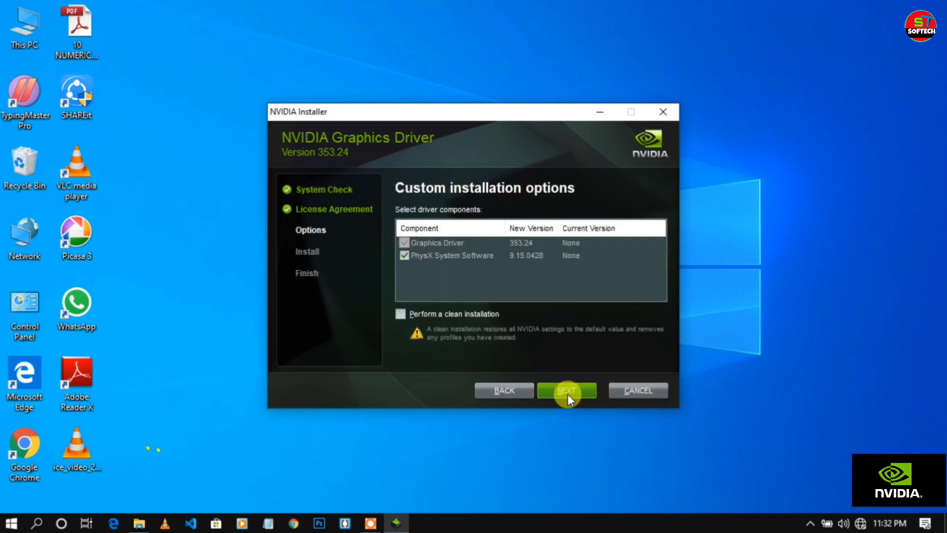
Enable a clean installation, start installing the graphics driver components, and minimize the installer window
left_click(400, 313)
left_click(551, 389)
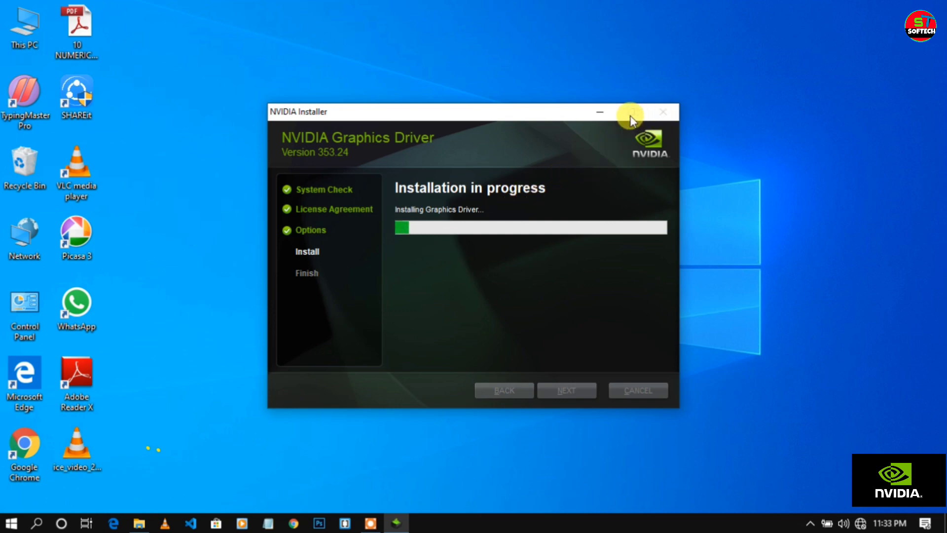
left_click(599, 114)
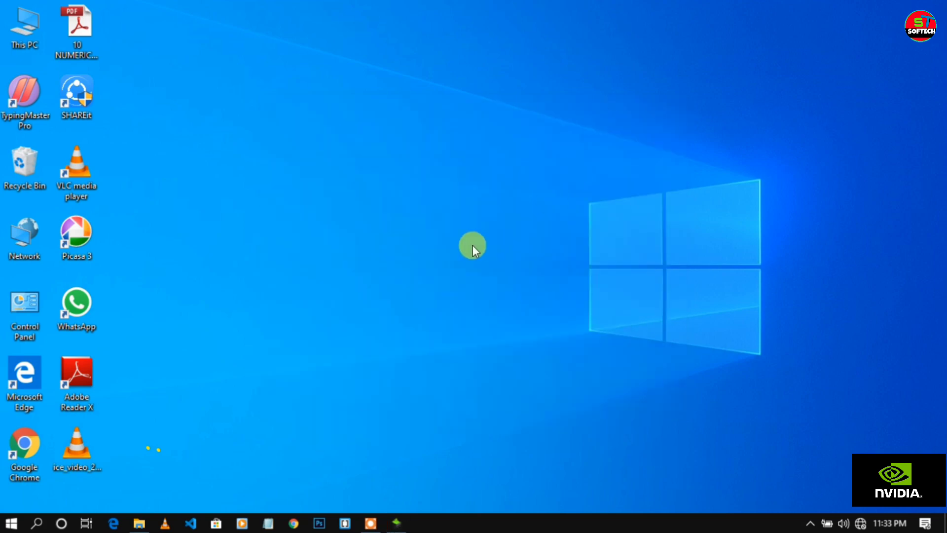